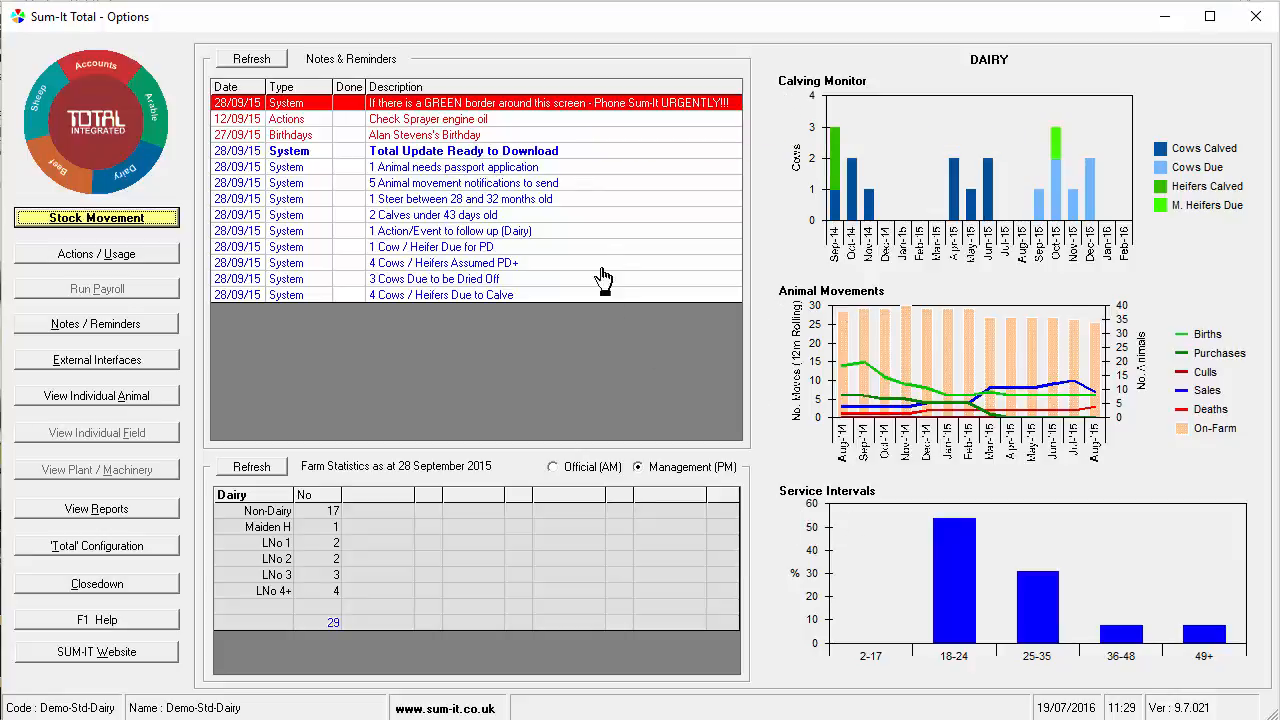
# Open the individual animal list for the dairy herd and check the available status filter options.
pyautogui.click(612, 238)
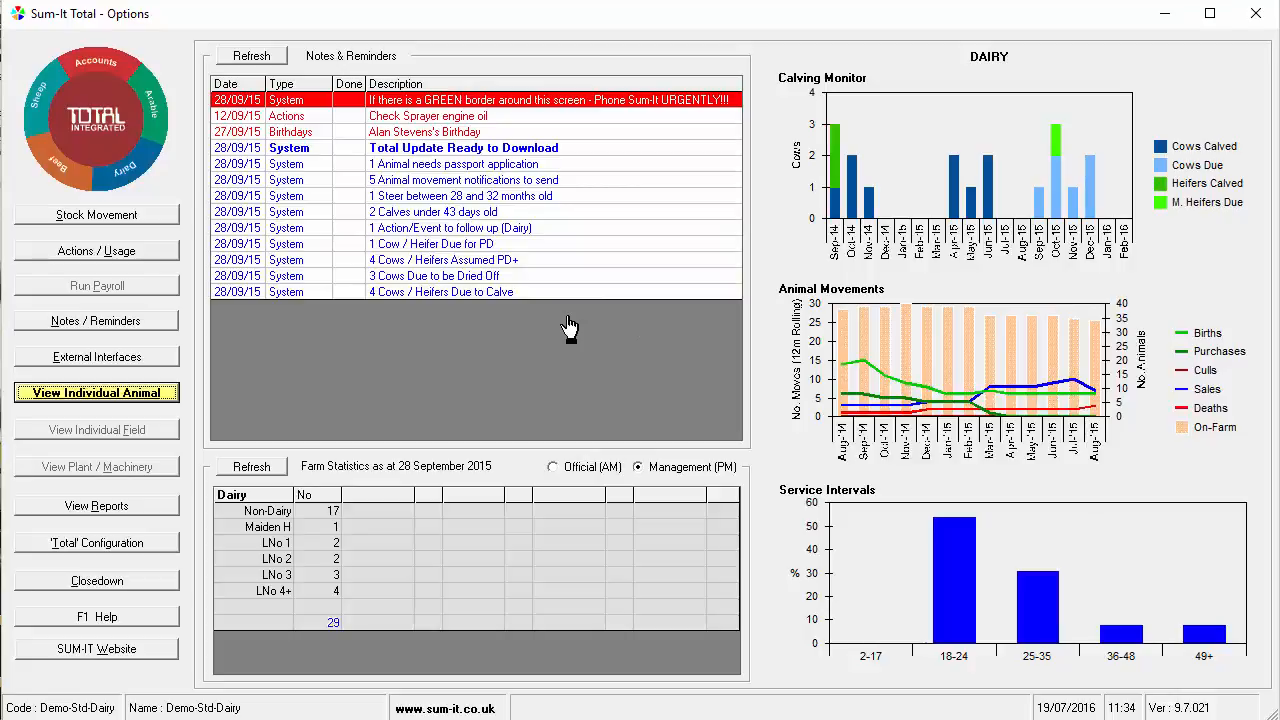
pyautogui.click(165, 396)
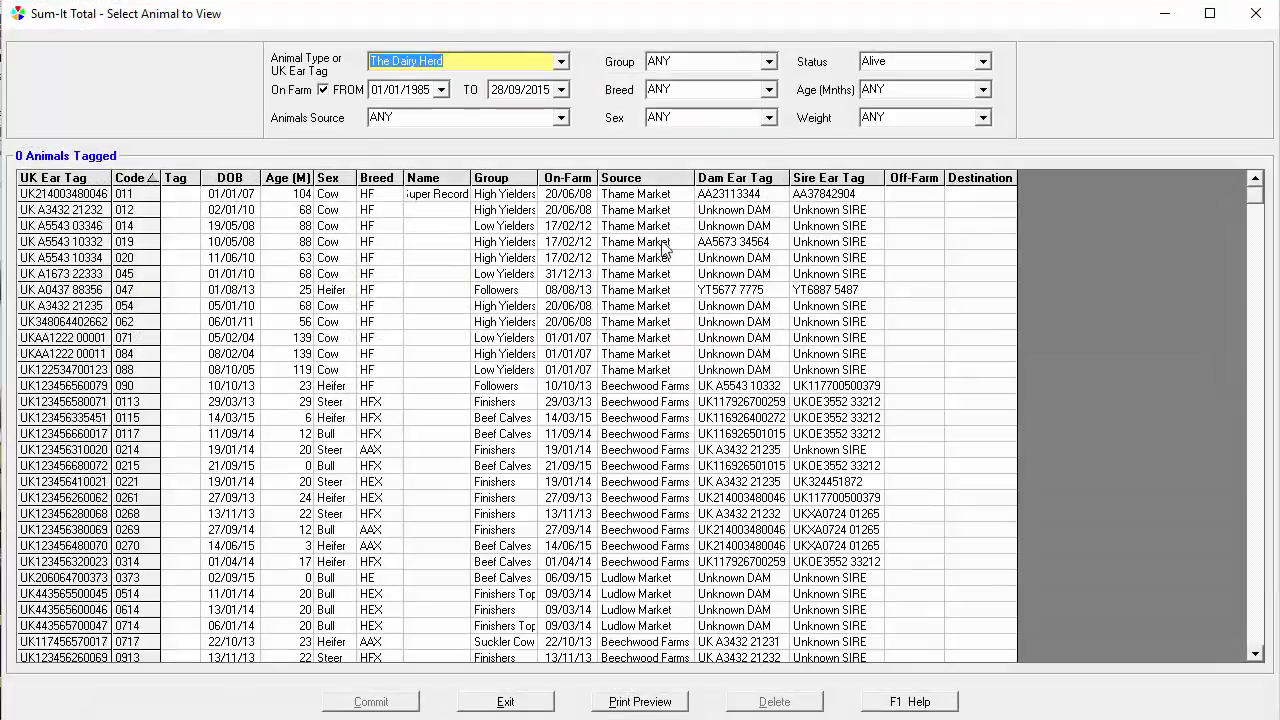
pyautogui.click(770, 63)
pyautogui.click(774, 64)
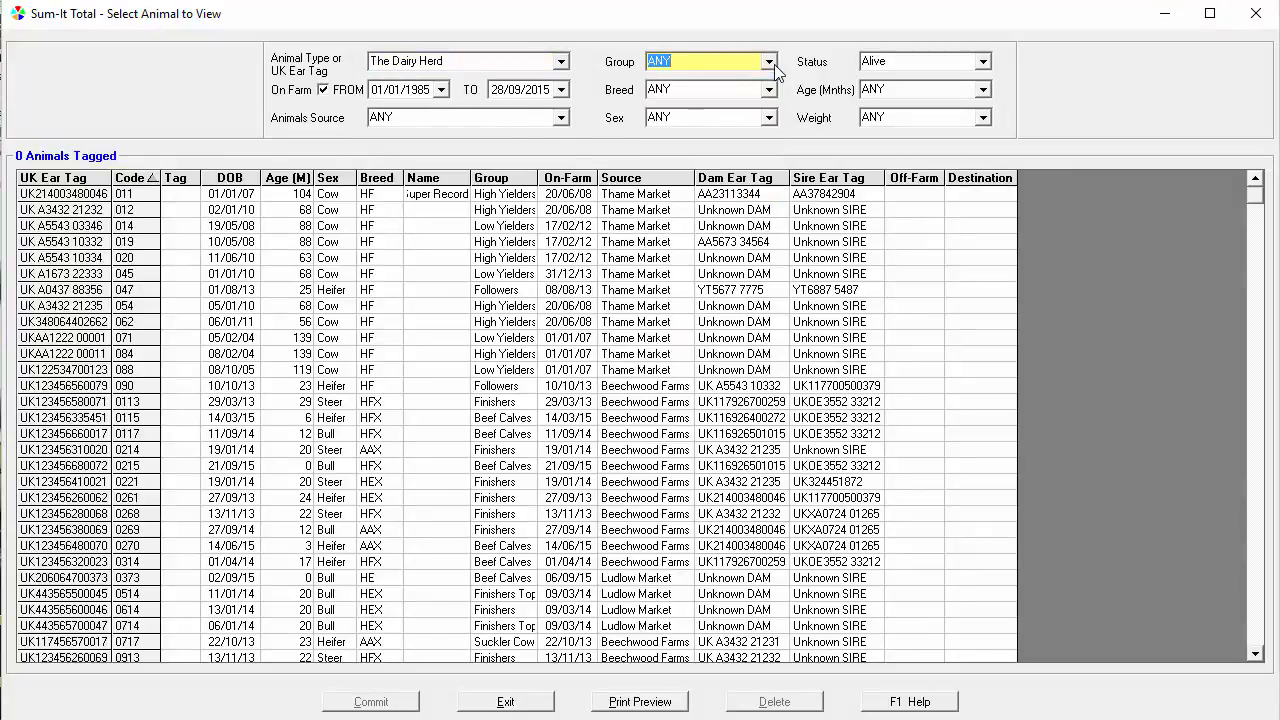
pyautogui.click(983, 62)
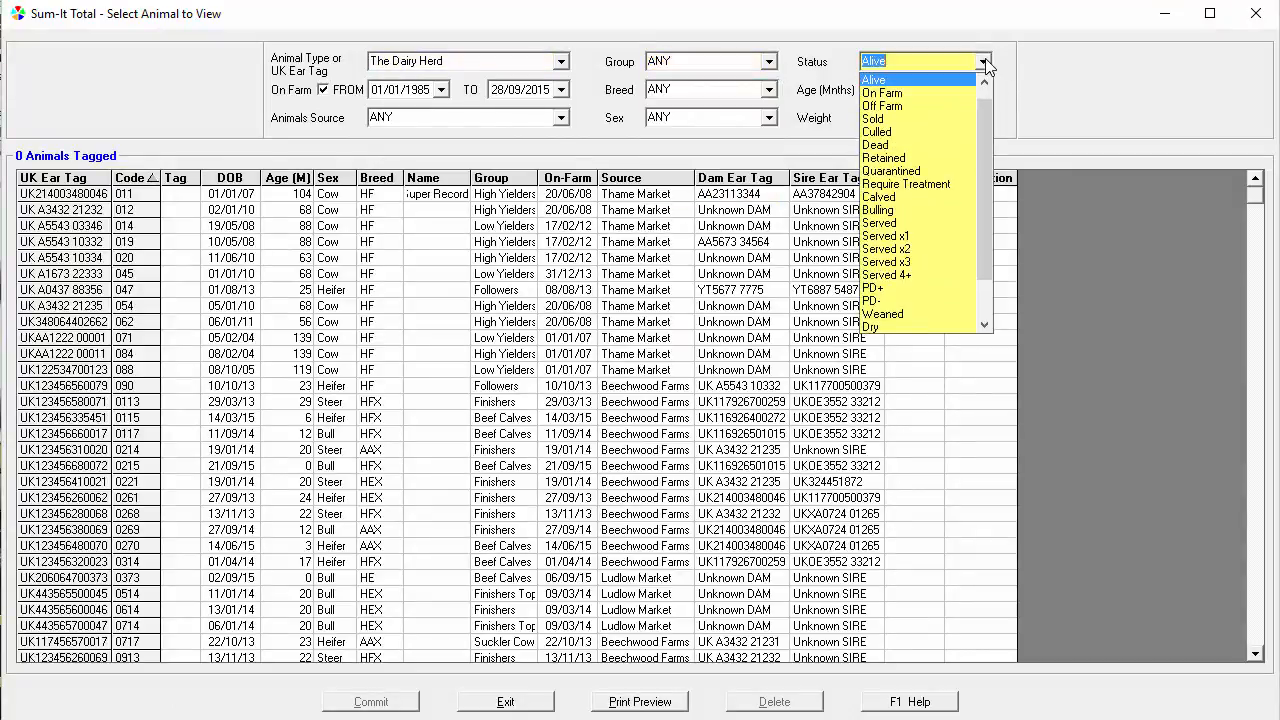
pyautogui.click(983, 62)
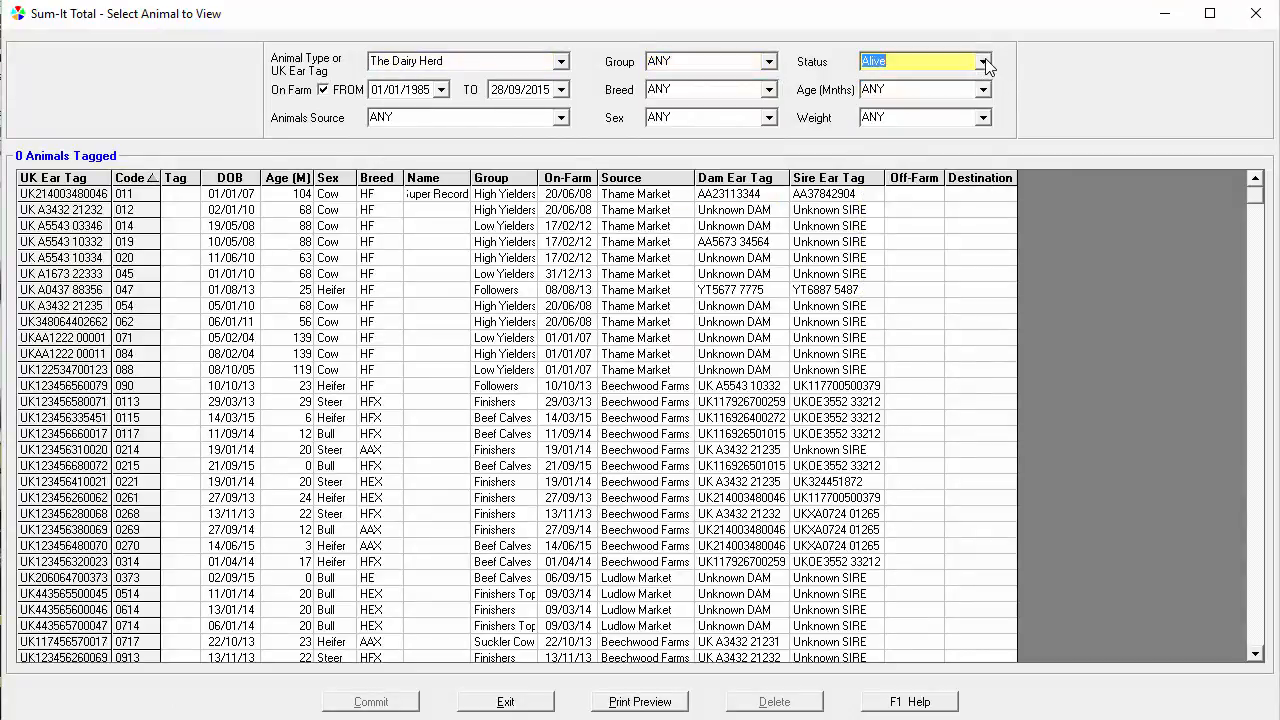
# Sort the dairy herd list by sex.
pyautogui.click(280, 180)
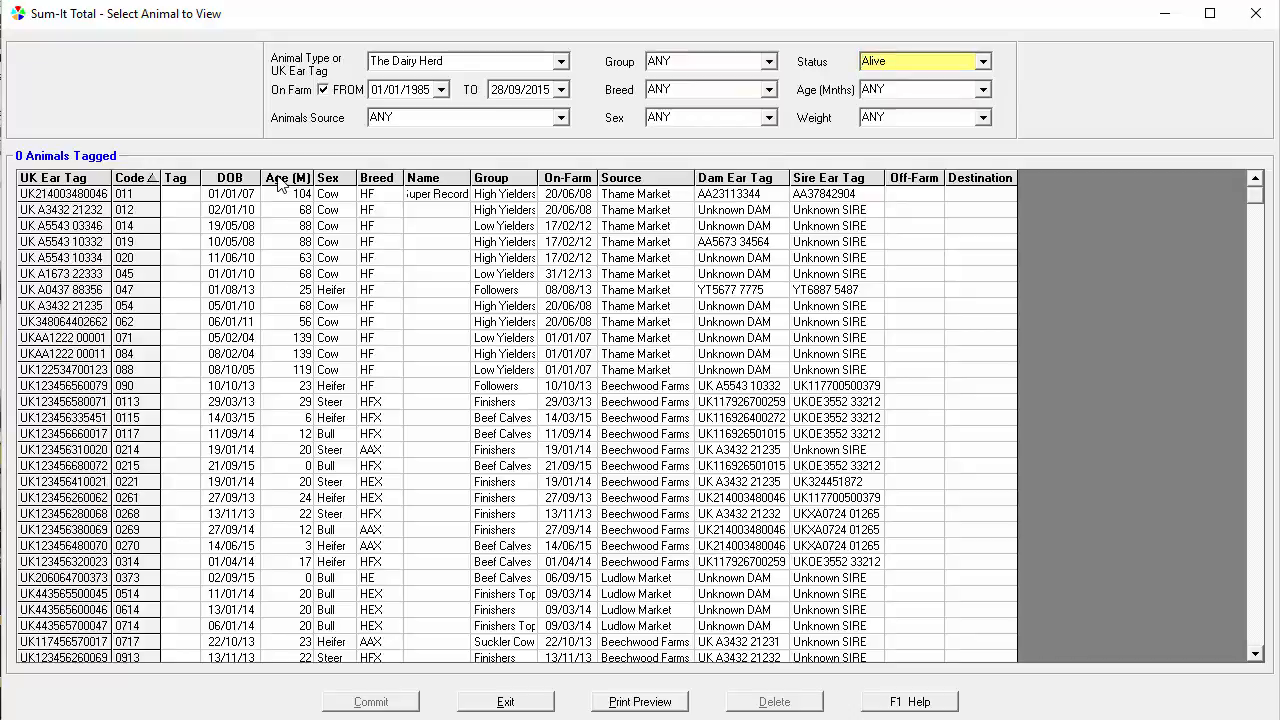
pyautogui.click(337, 186)
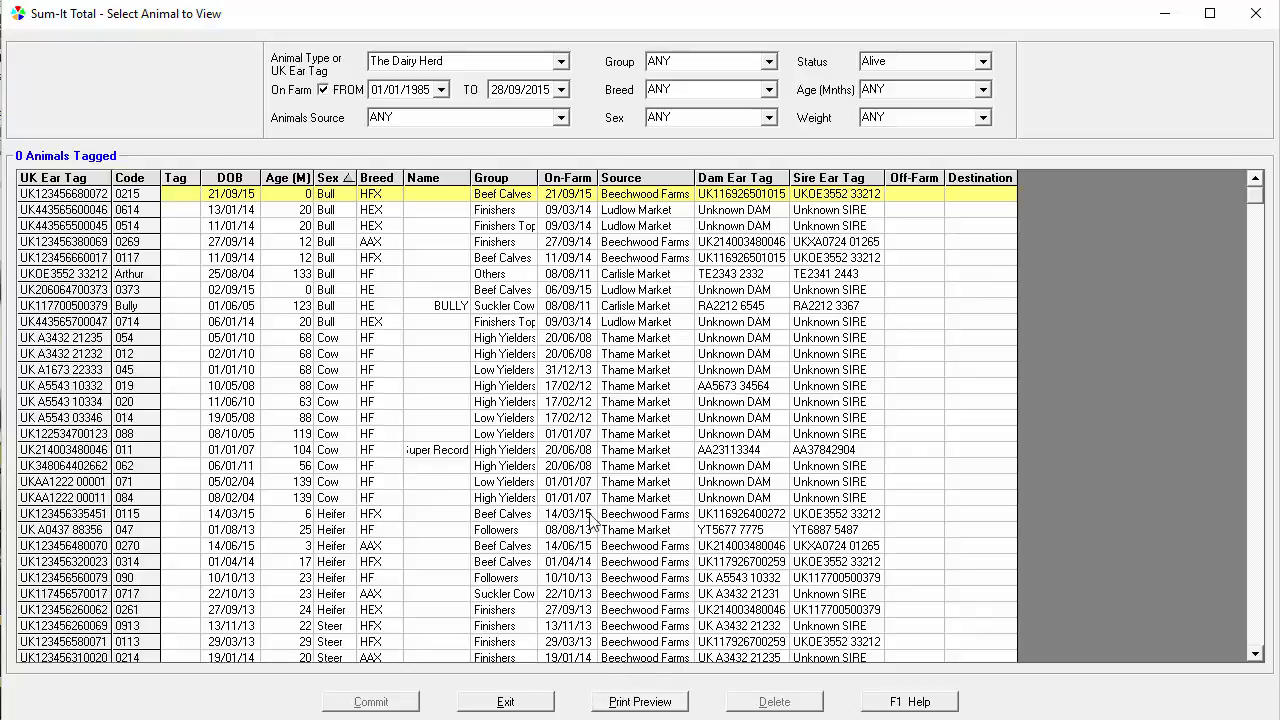
# Look up animal 011 from the selection list and open its individual record.
pyautogui.click(461, 62)
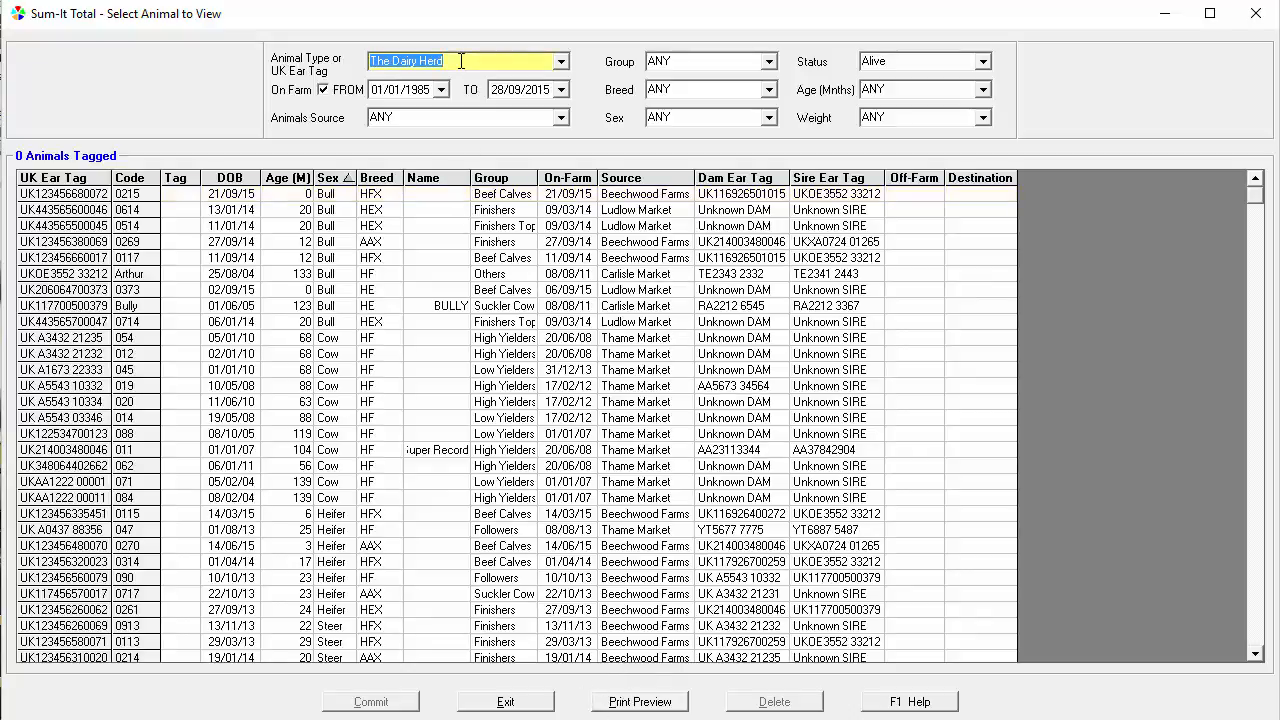
pyautogui.write('011')
pyautogui.press('Tab')
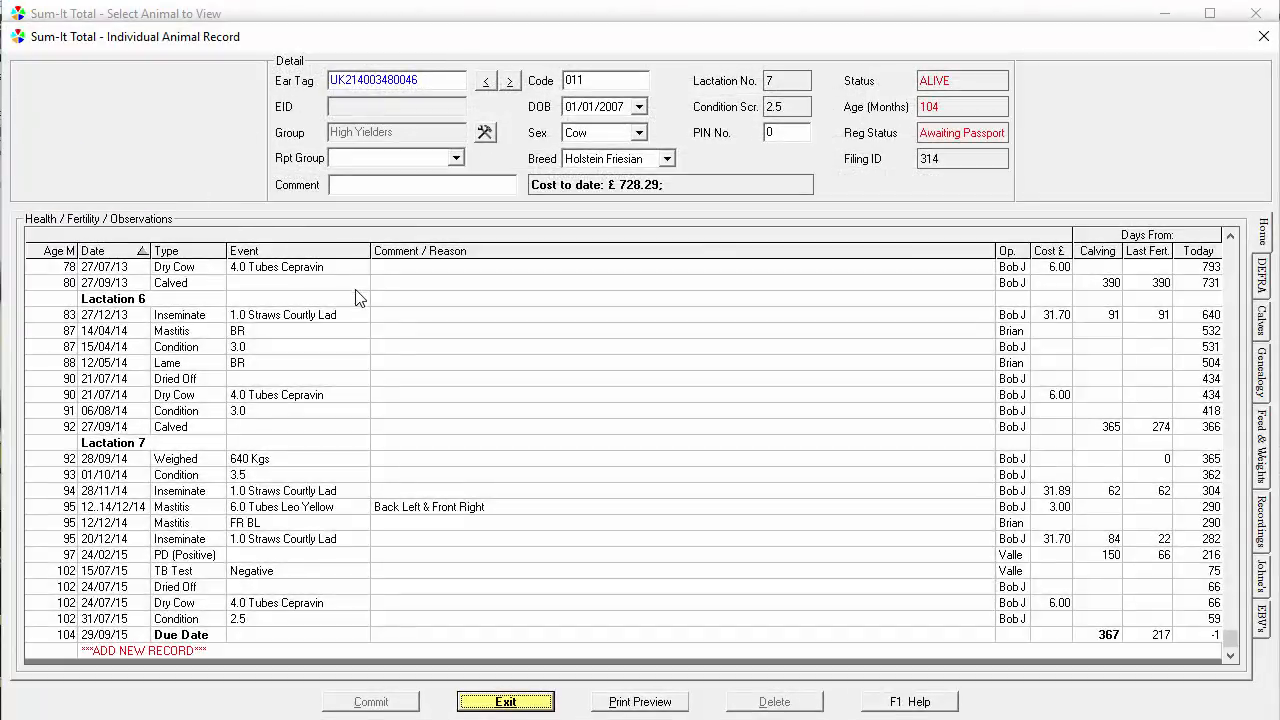
# Review cow 011's lactation history, calves, genealogy and milk recordings, and return to the record's home page.
pyautogui.click(346, 442)
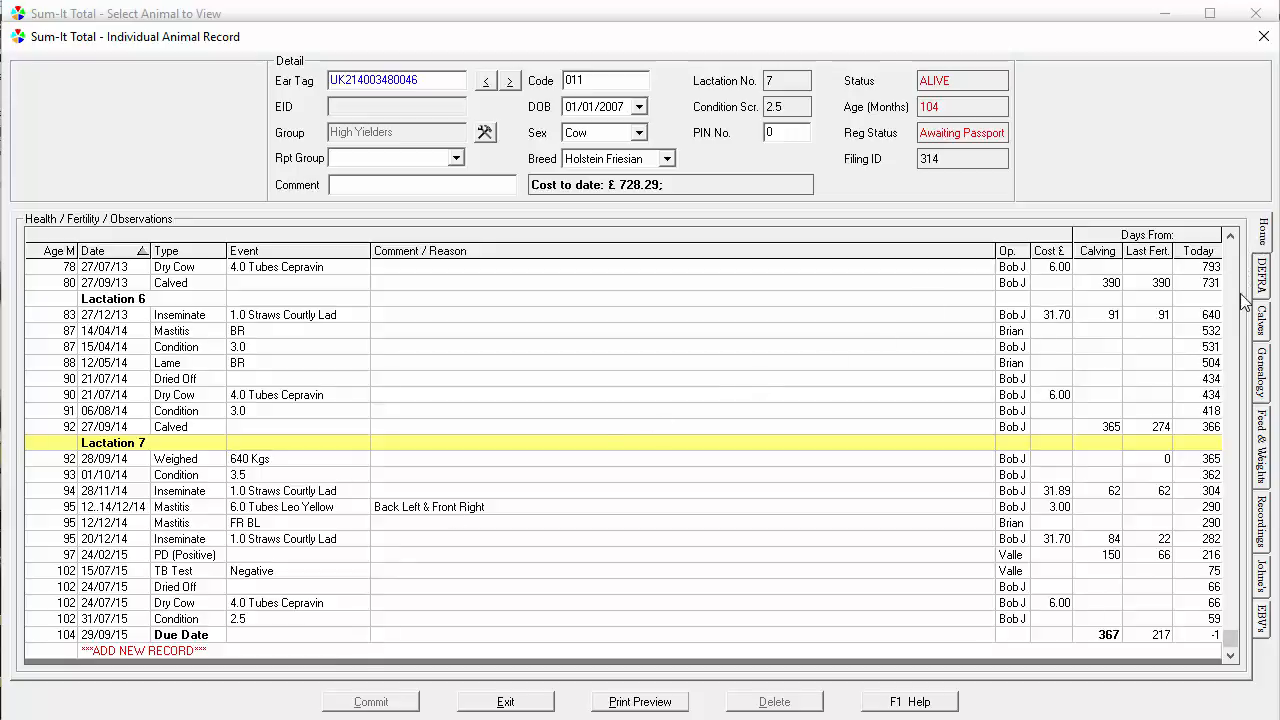
pyautogui.click(1262, 320)
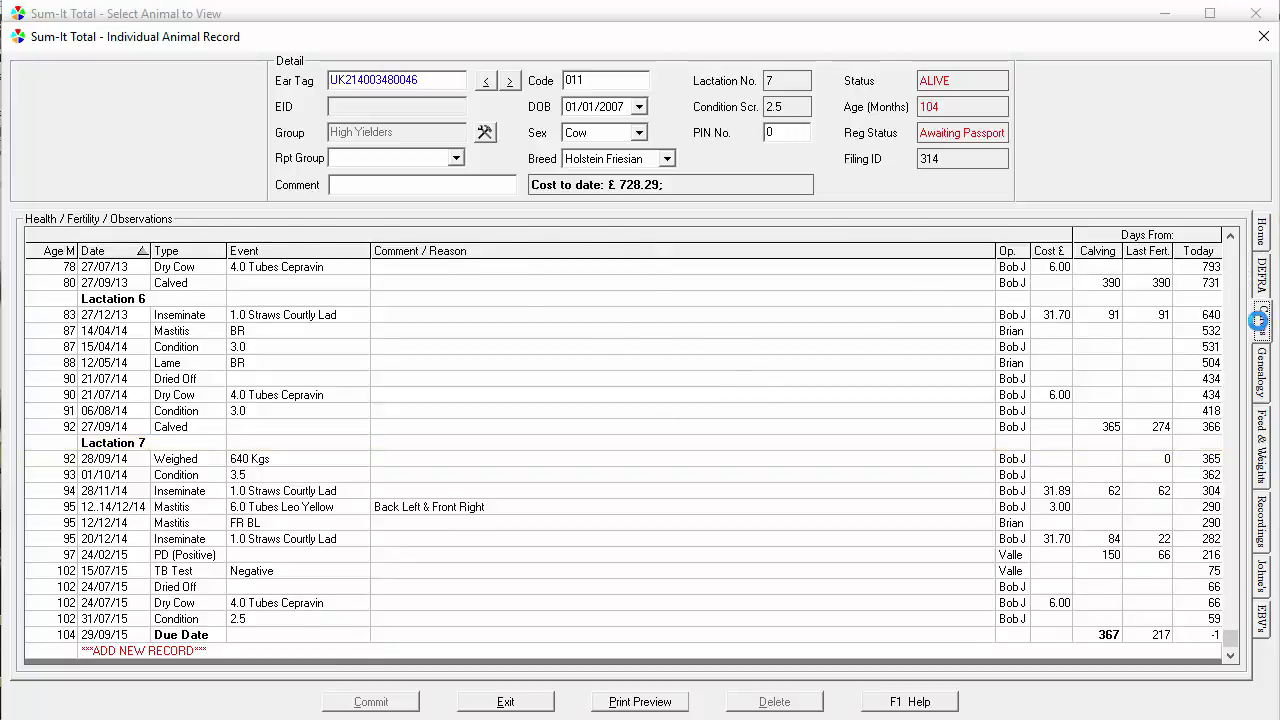
pyautogui.click(1262, 372)
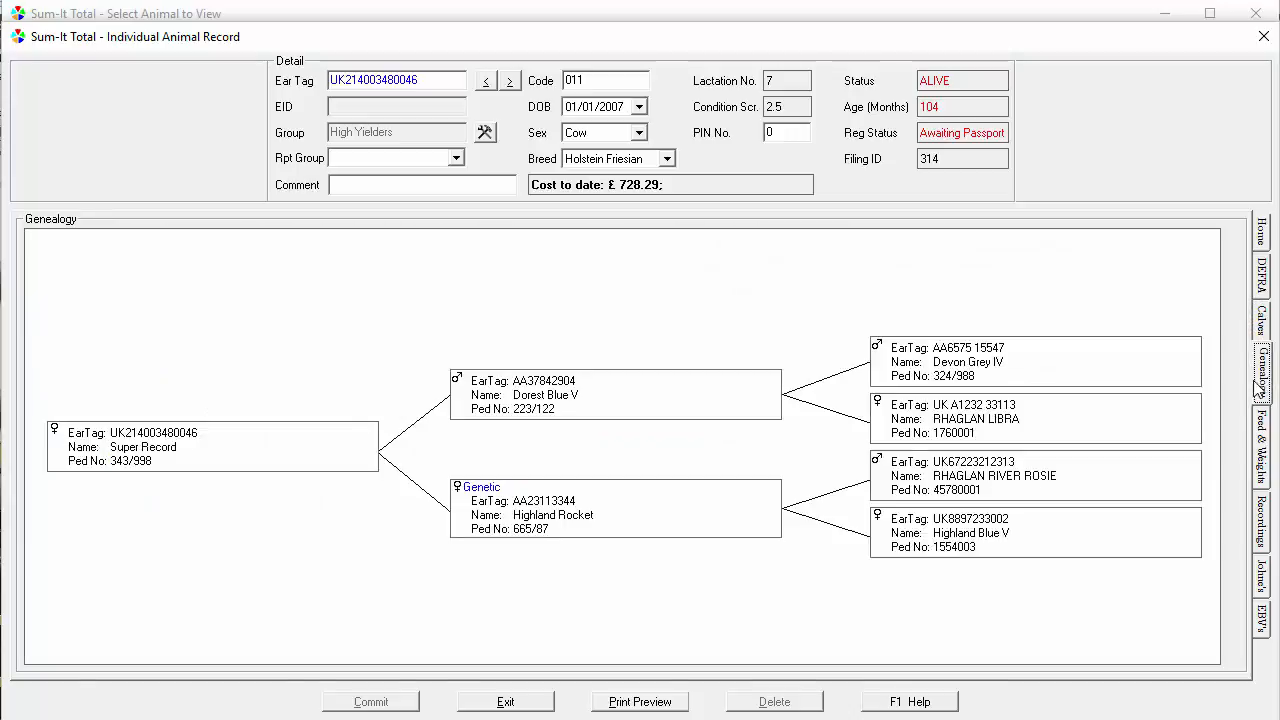
pyautogui.click(1263, 522)
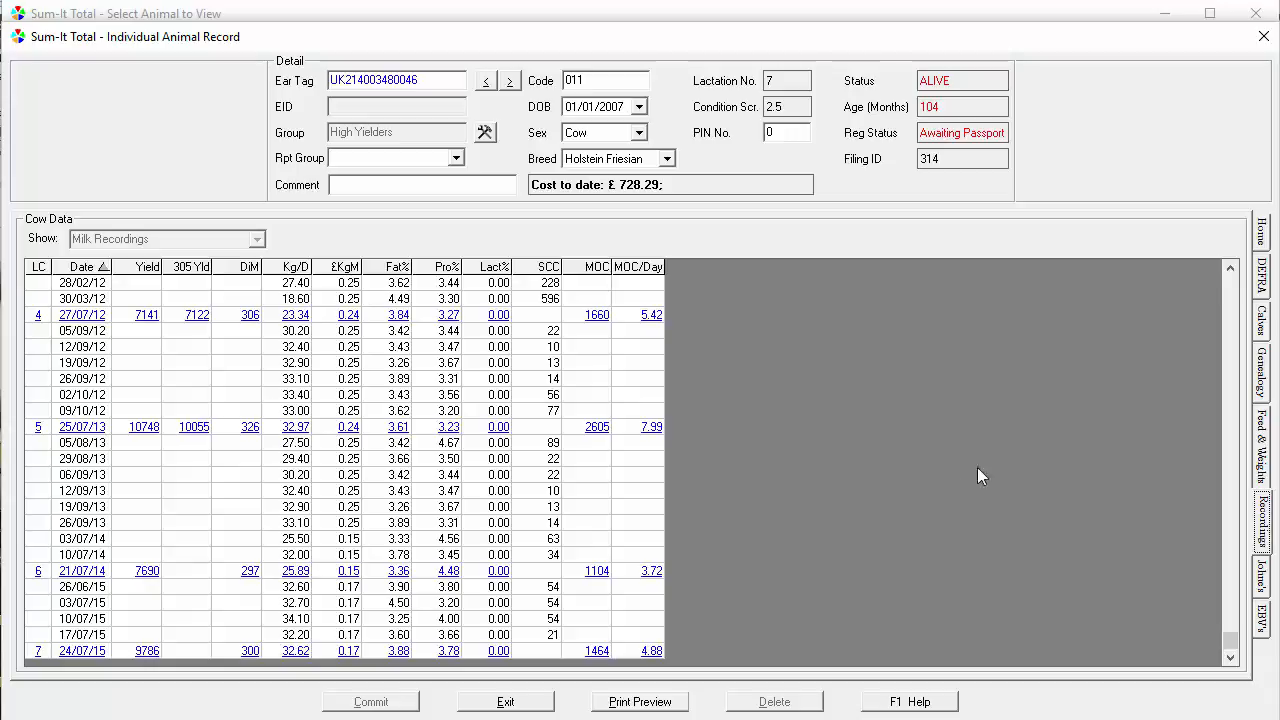
pyautogui.click(1269, 236)
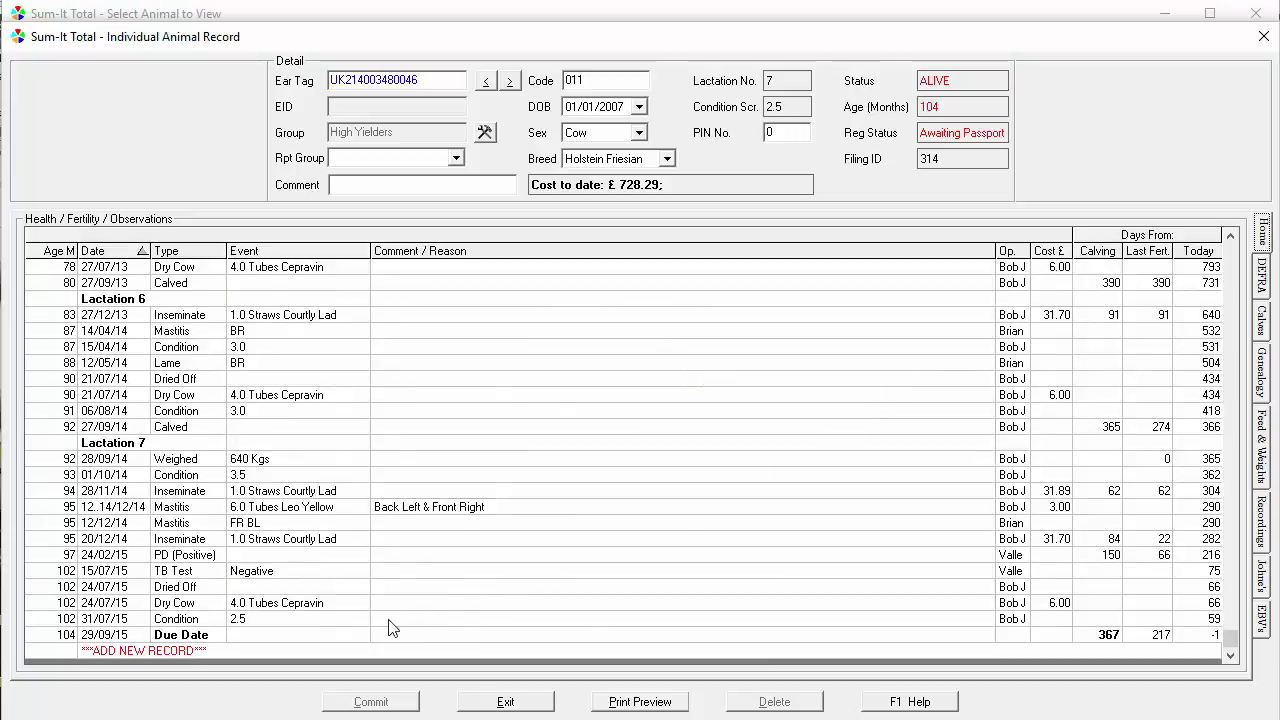
# Add a new record to cow 011's health and fertility history with Mastitis as the action.
pyautogui.click(223, 651)
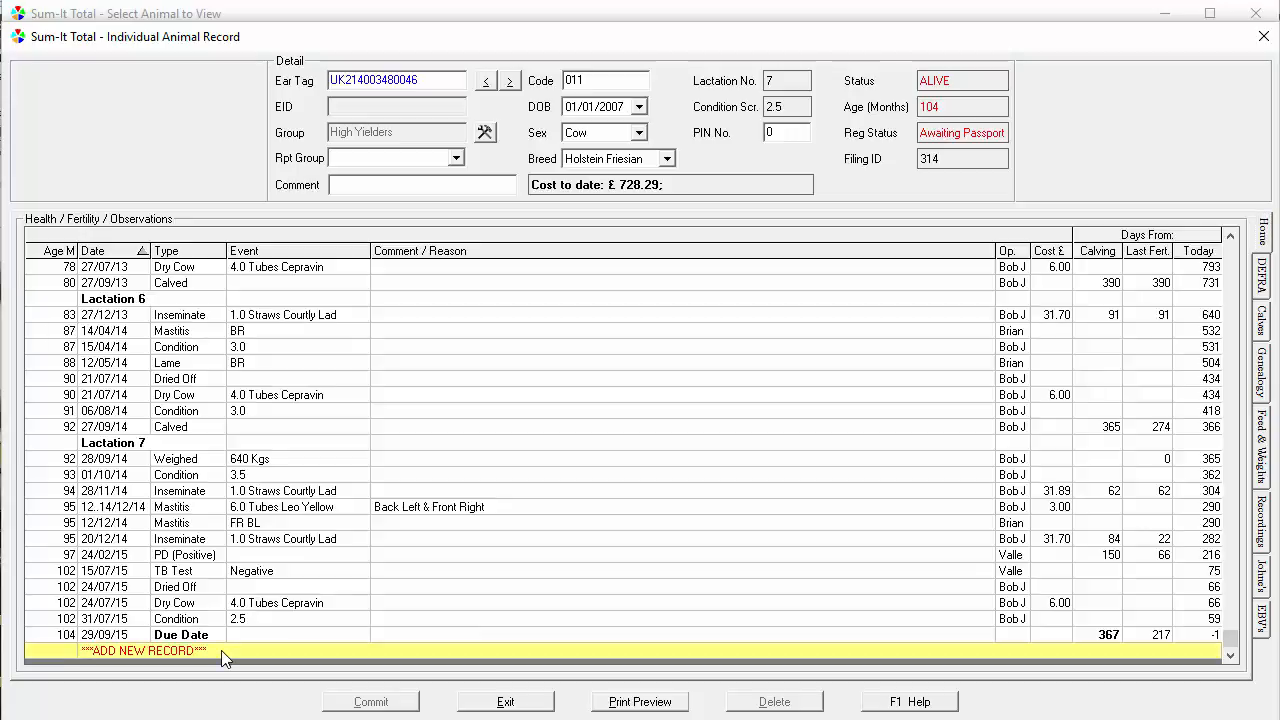
pyautogui.doubleClick(222, 652)
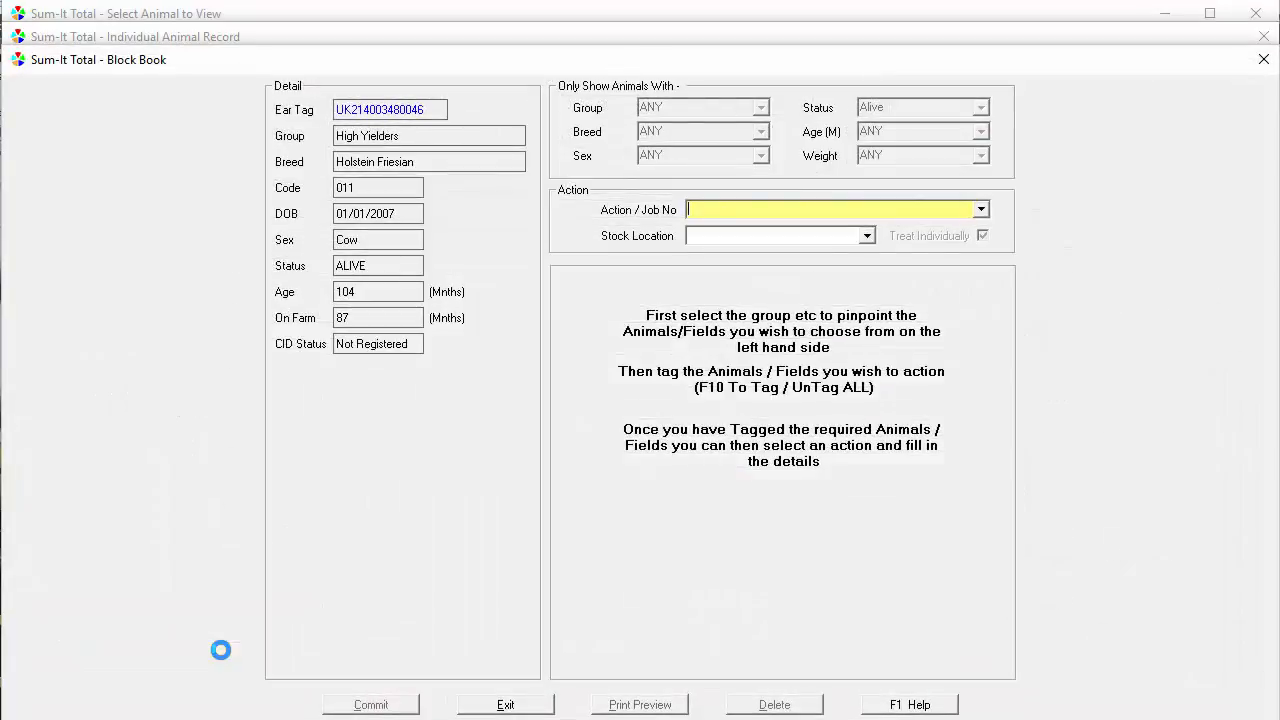
pyautogui.click(981, 209)
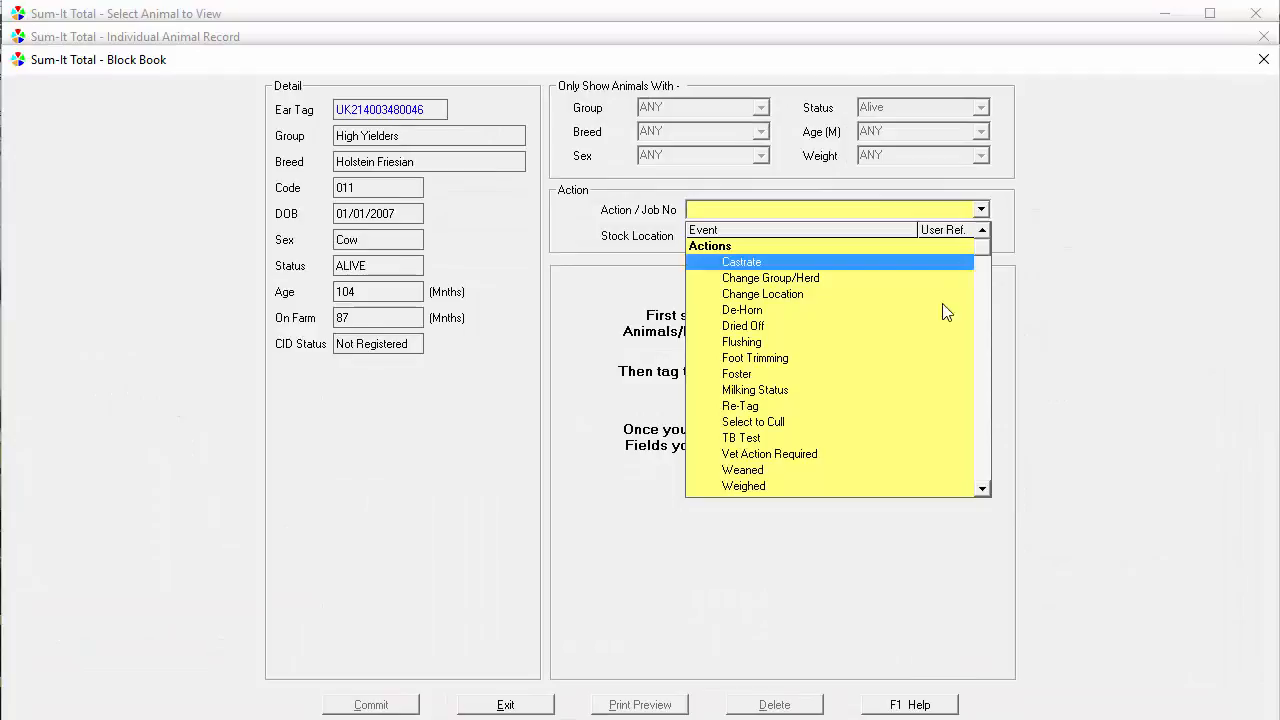
pyautogui.scroll(-2, 905, 356)
pyautogui.scroll(-3, 905, 356)
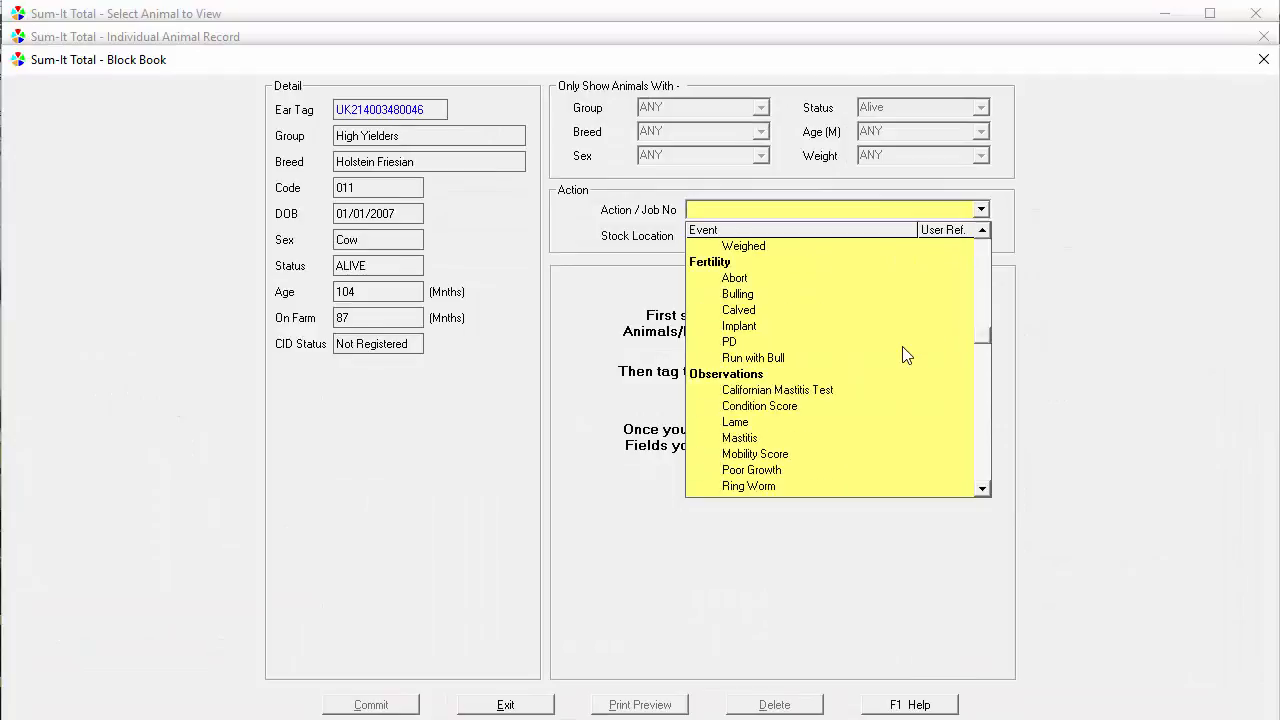
pyautogui.click(832, 438)
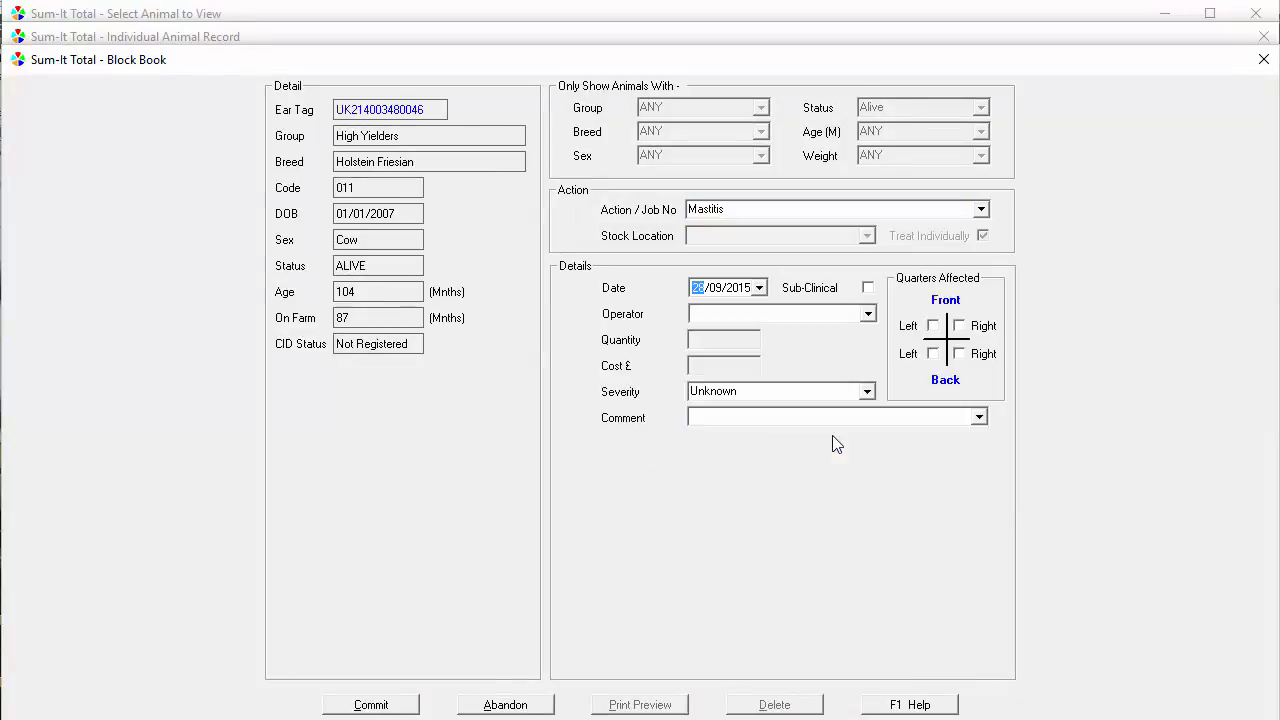
# Fill in the mastitis operator and severity, mark the front left quarter as affected, and commit the record.
pyautogui.click(869, 316)
pyautogui.click(866, 329)
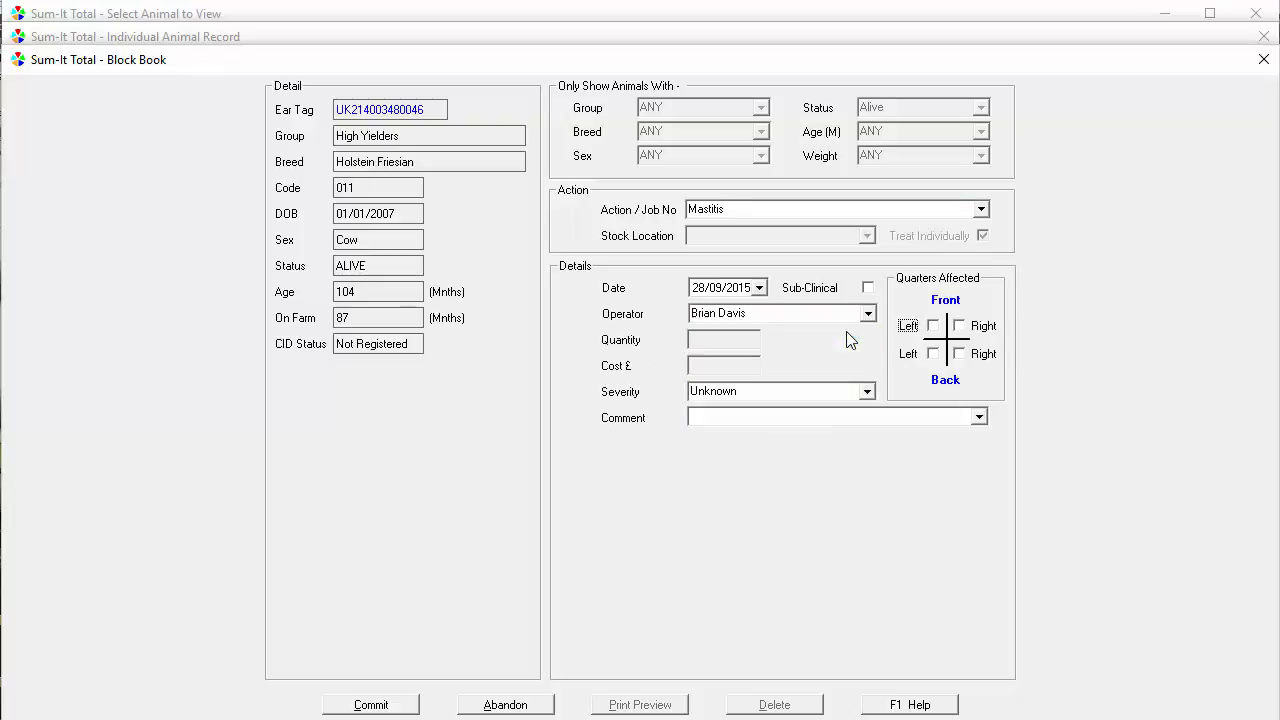
pyautogui.click(933, 326)
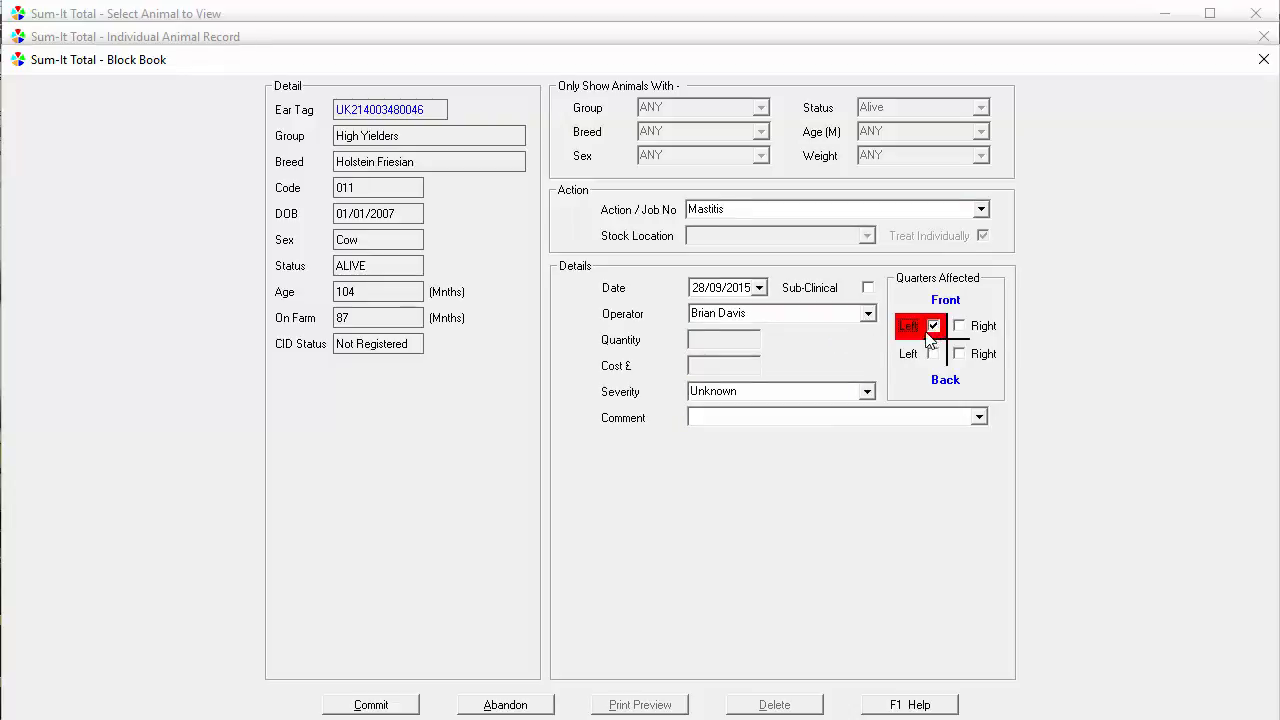
pyautogui.click(866, 391)
pyautogui.click(855, 422)
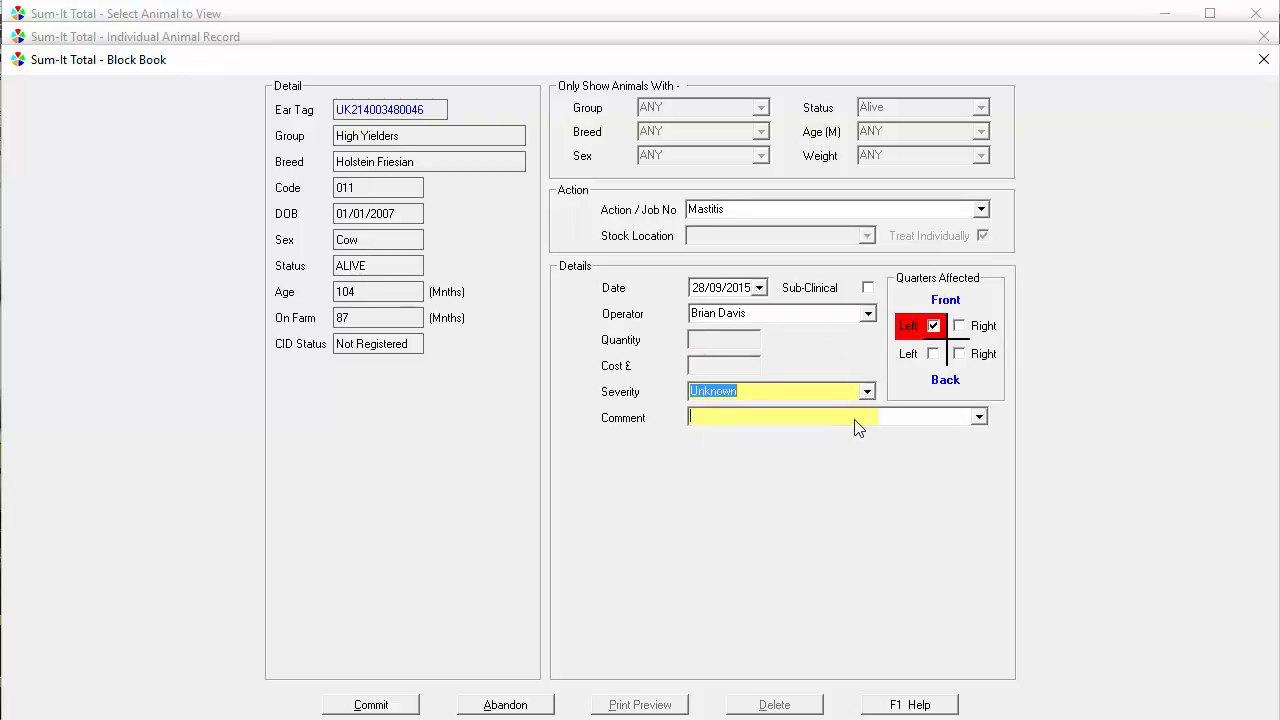
pyautogui.click(408, 704)
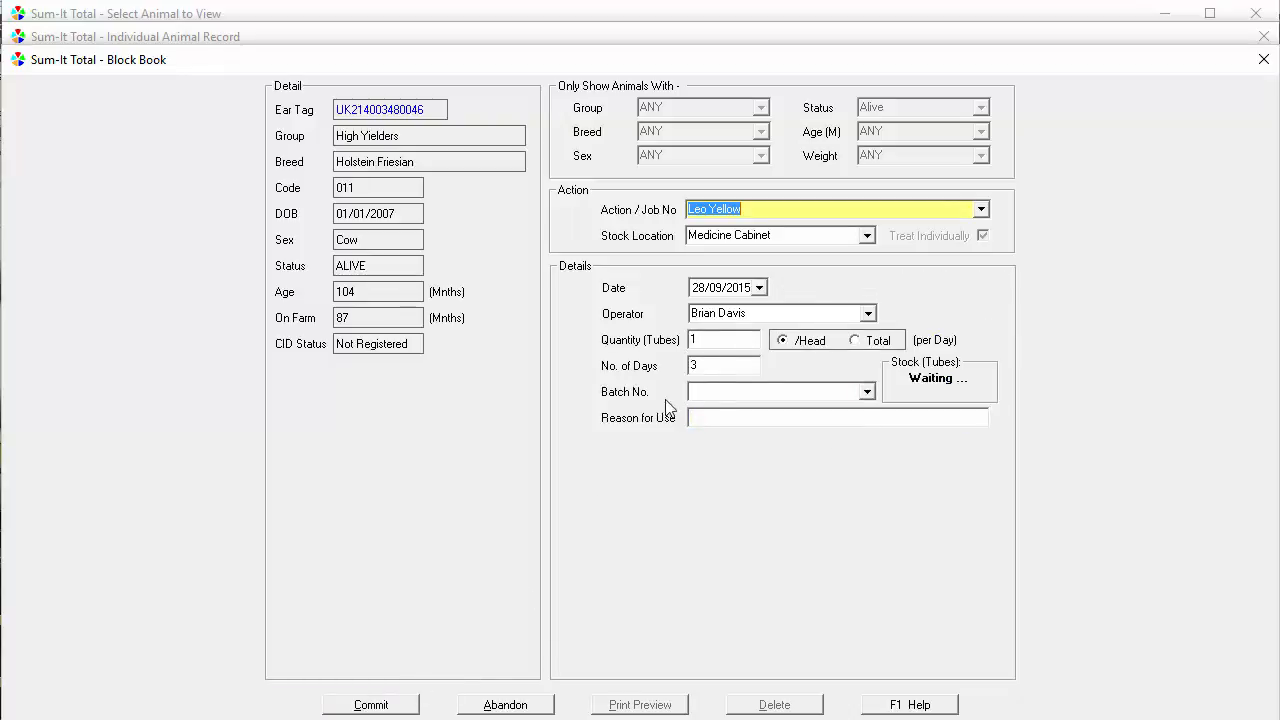
# Assign batch ZF322Y33 to the Leo Yellow treatment and commit it.
pyautogui.click(868, 394)
pyautogui.click(831, 406)
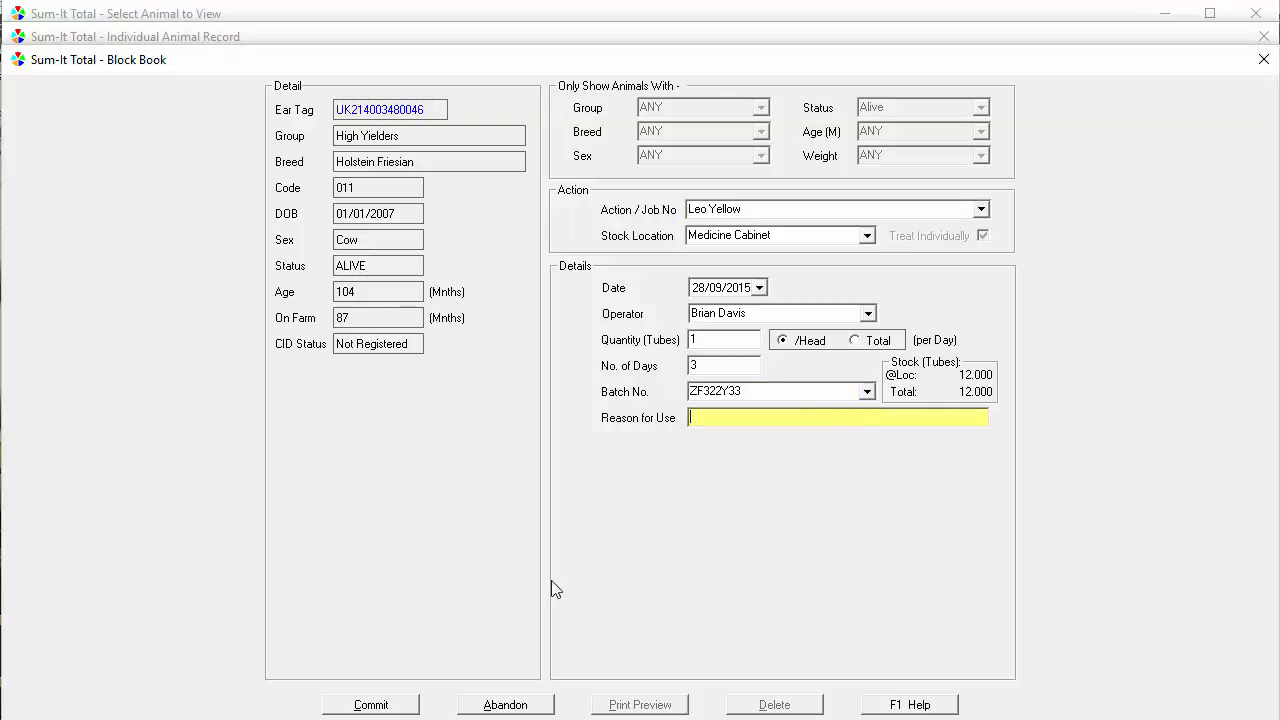
pyautogui.click(371, 705)
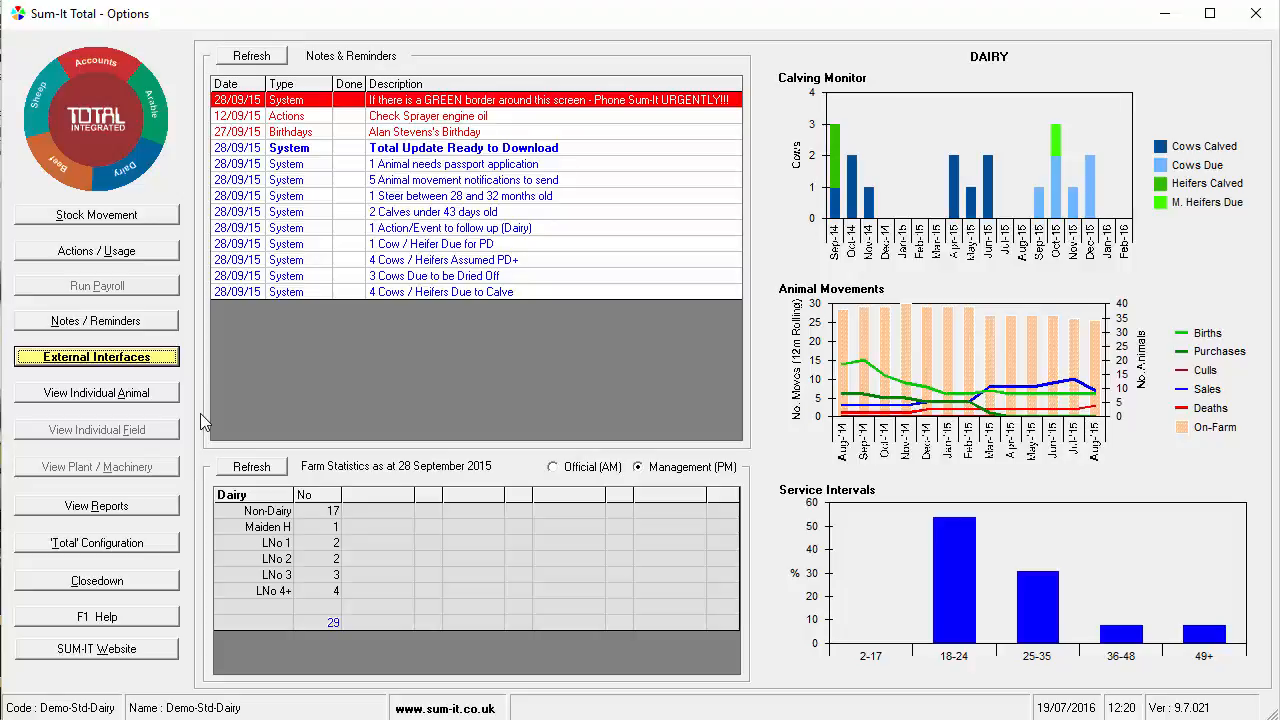
# View the external device interfaces available and return to the main options screen.
pyautogui.click(170, 364)
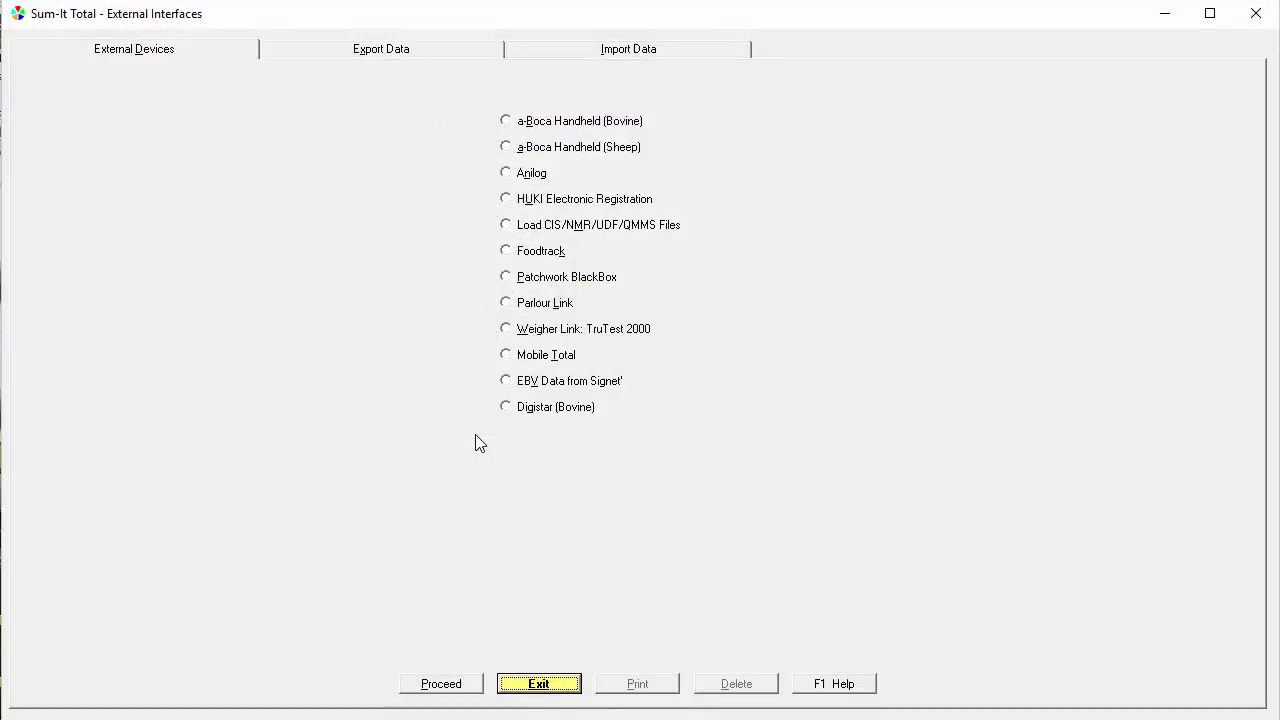
pyautogui.press('Escape')
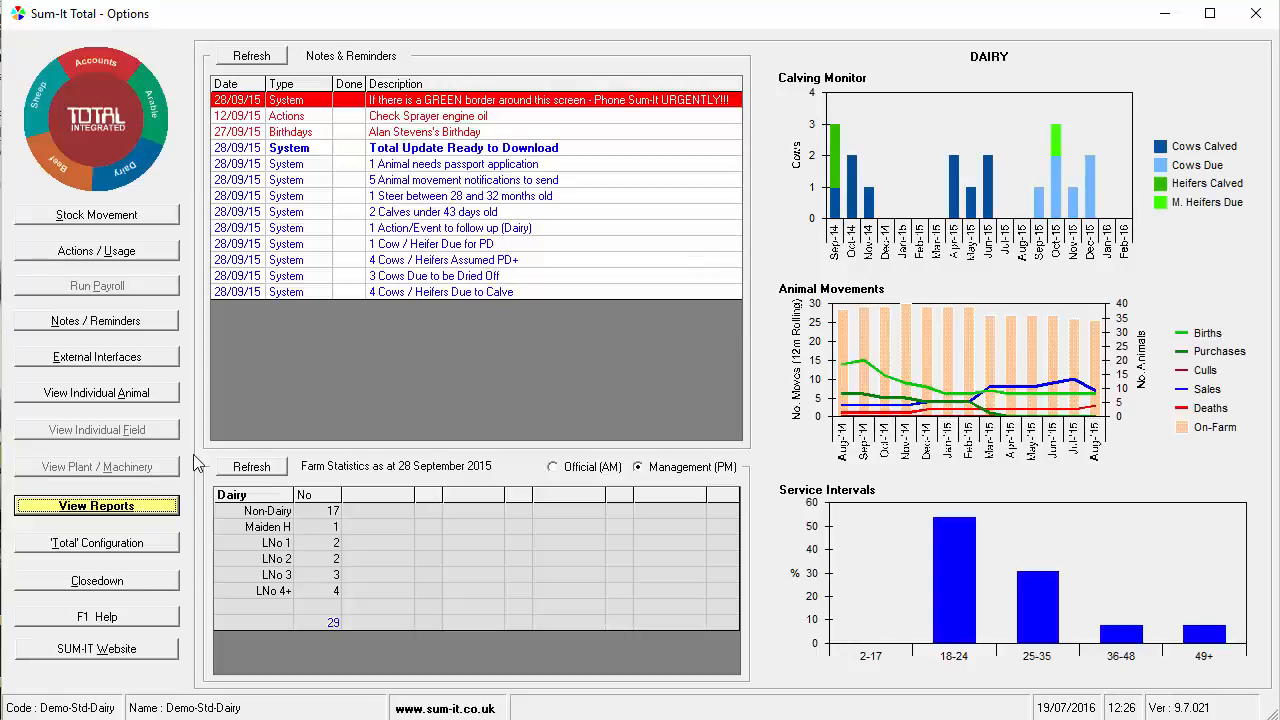
# Open the report selection and browse the Dairy, Fertility, Health, Movements and My Favourites reports.
pyautogui.click(170, 505)
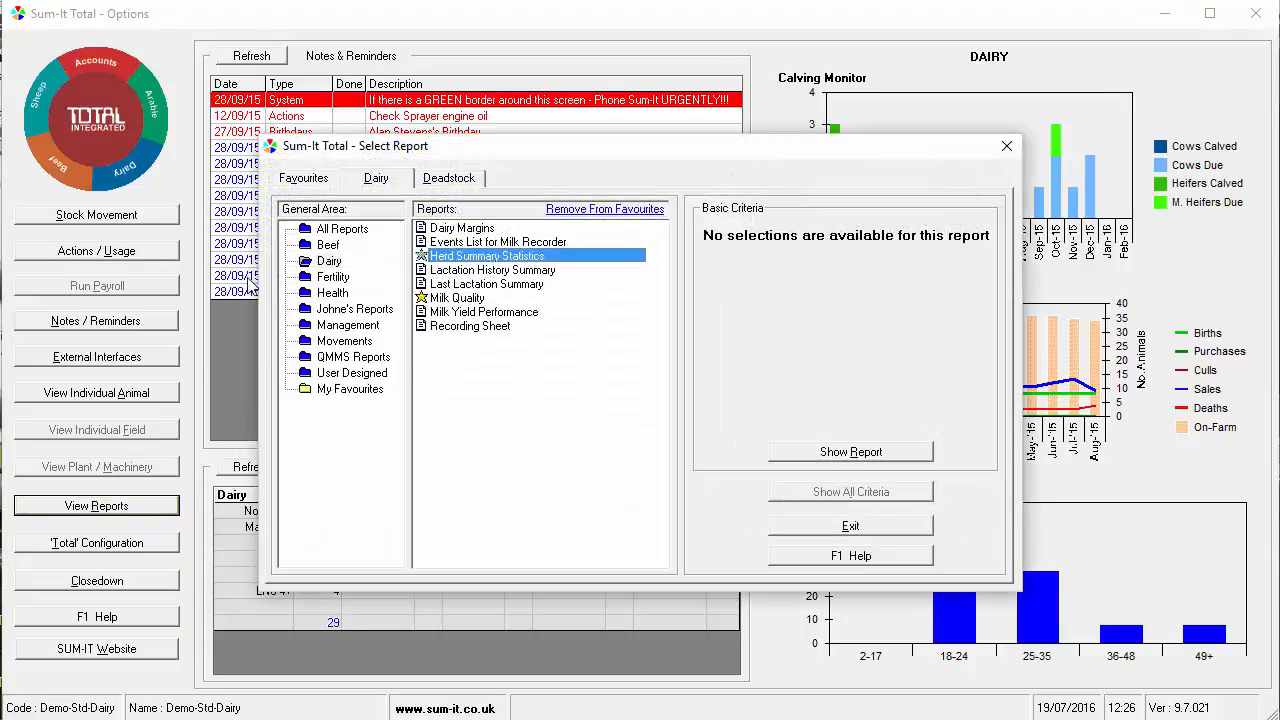
pyautogui.click(336, 263)
pyautogui.click(340, 279)
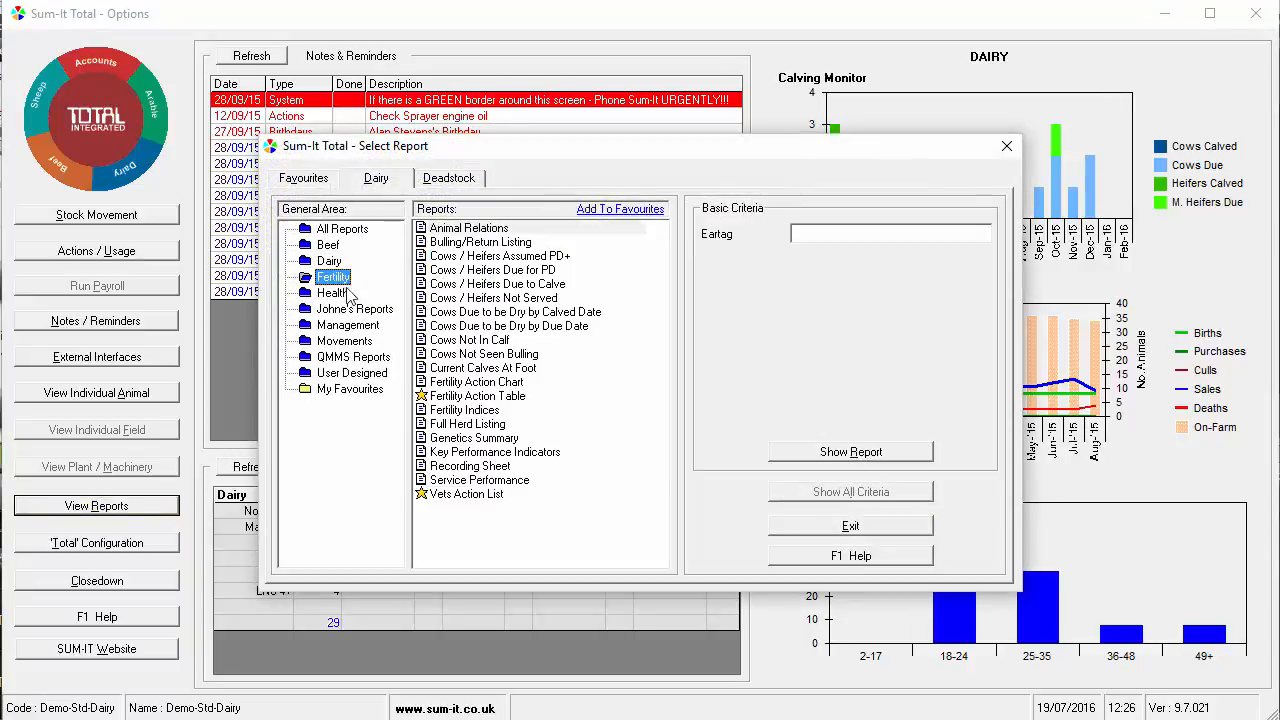
pyautogui.click(346, 293)
pyautogui.click(338, 342)
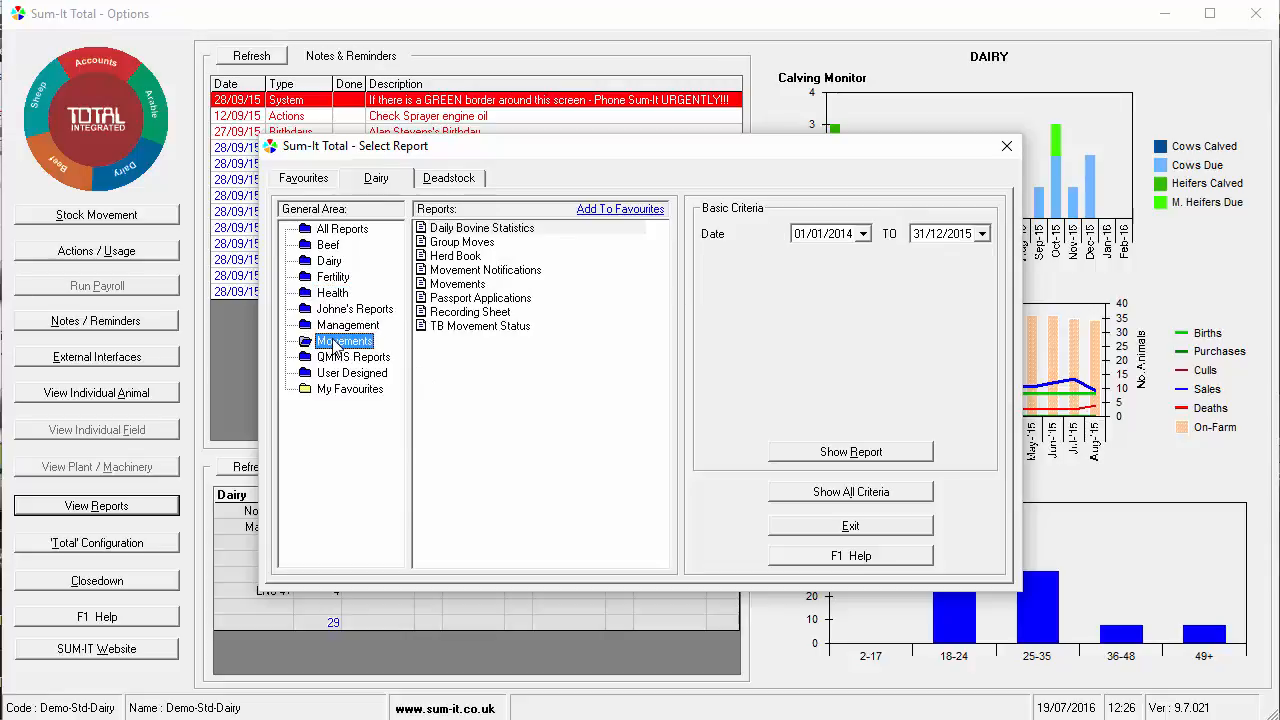
pyautogui.click(366, 395)
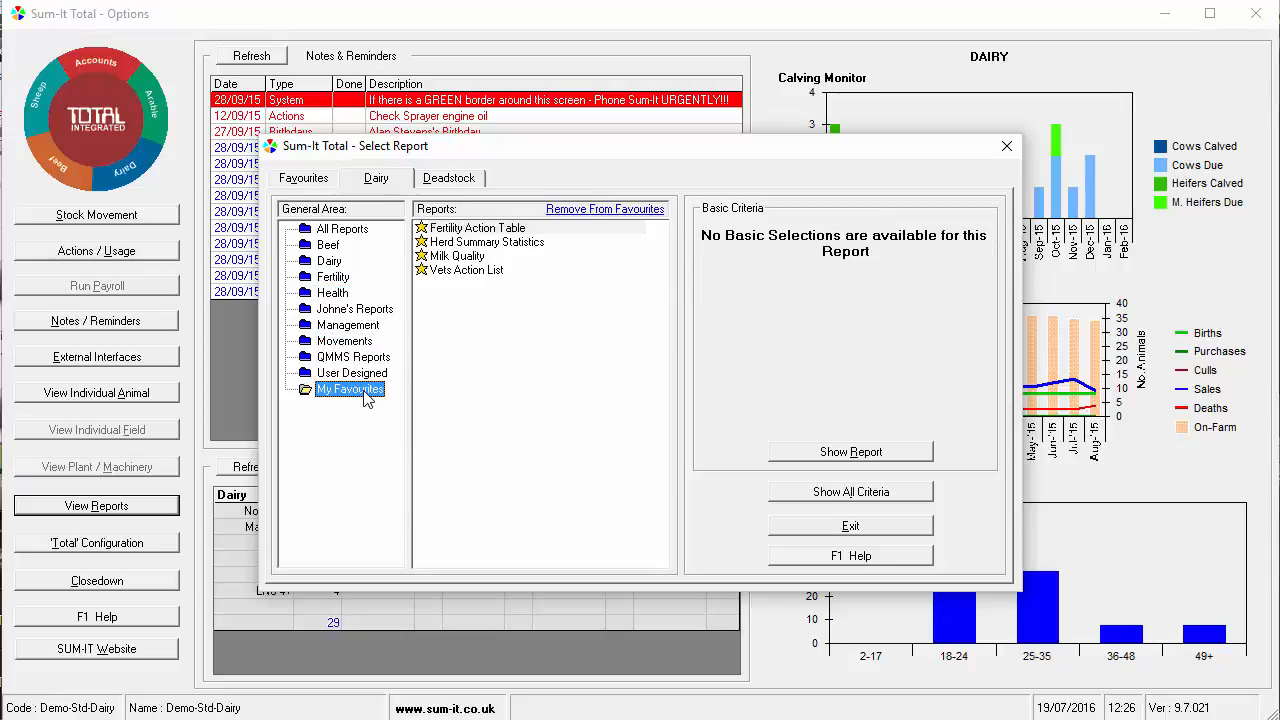
# Show the Herd Summary Statistics report from the Dairy area and read down through its production figures.
pyautogui.click(333, 262)
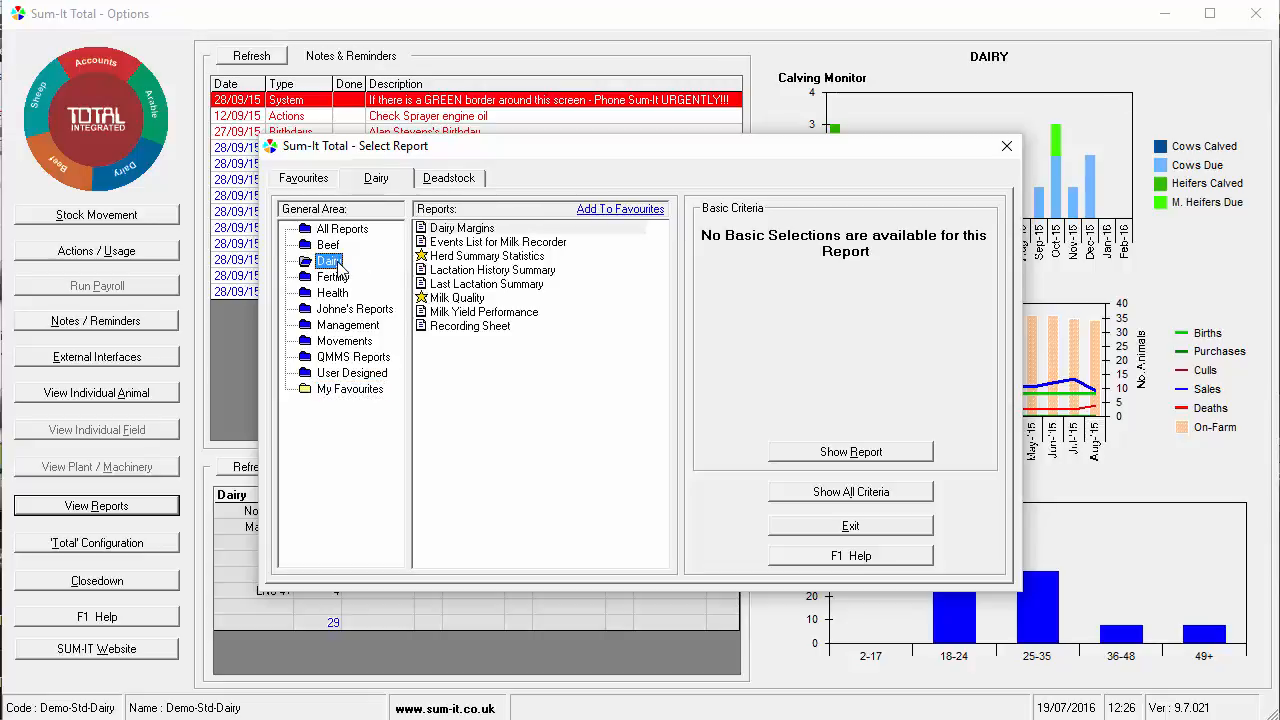
pyautogui.click(564, 258)
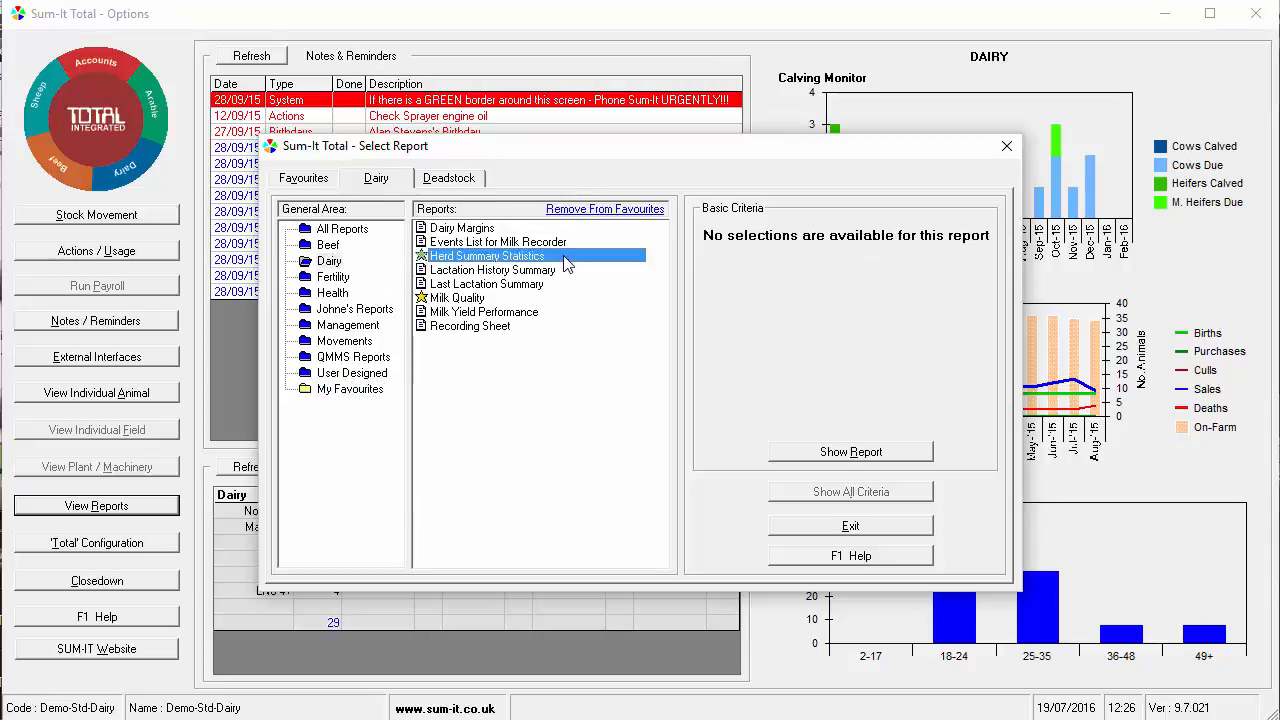
pyautogui.doubleClick(564, 258)
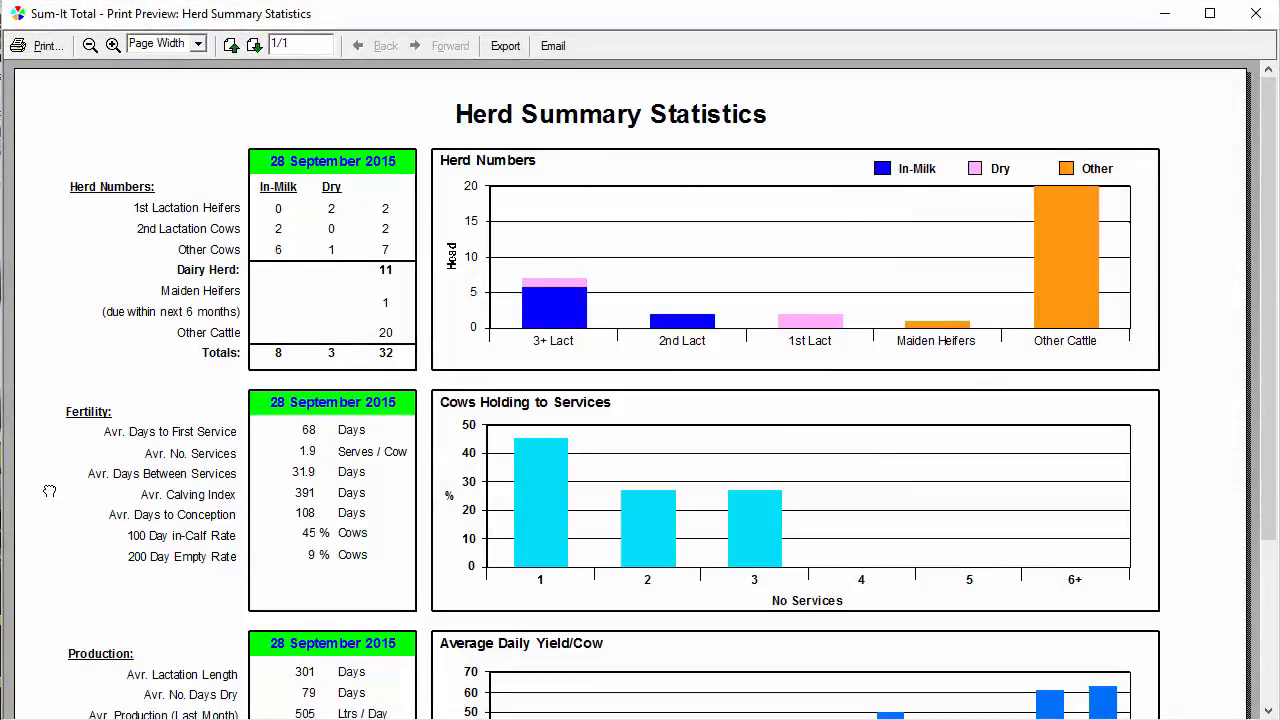
pyautogui.scroll(-1, 45, 468)
pyautogui.moveTo(45, 468); pyautogui.dragTo(36, 243)
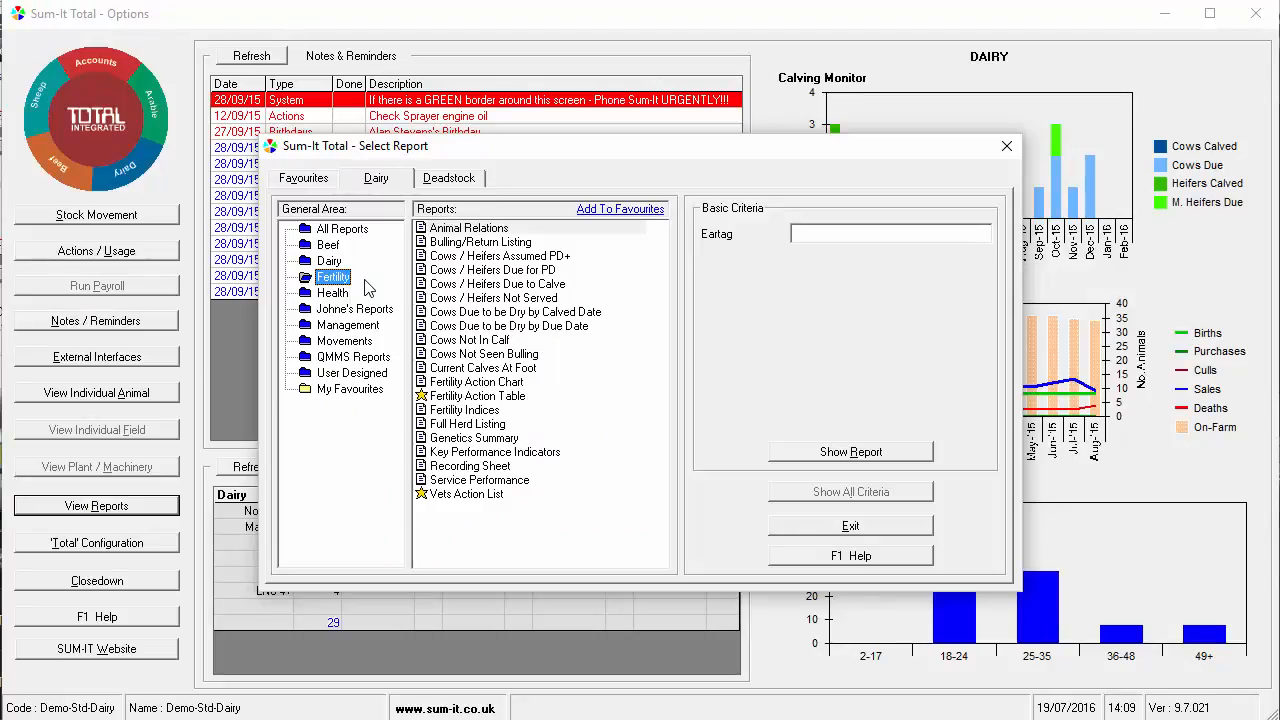
# Check the criteria of the Fertility reports from Cows / Heifers Assumed PD+ down to Cows Due to be Dry by Due Date.
pyautogui.click(487, 258)
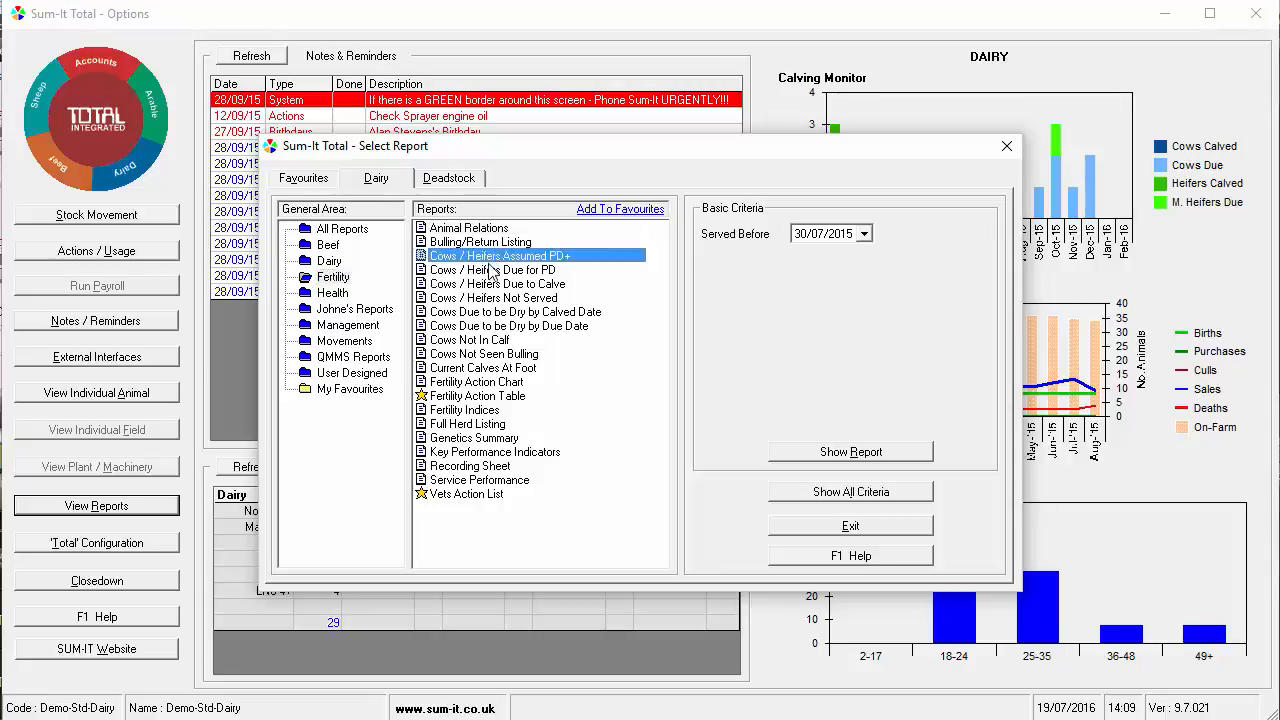
pyautogui.click(489, 269)
pyautogui.click(490, 285)
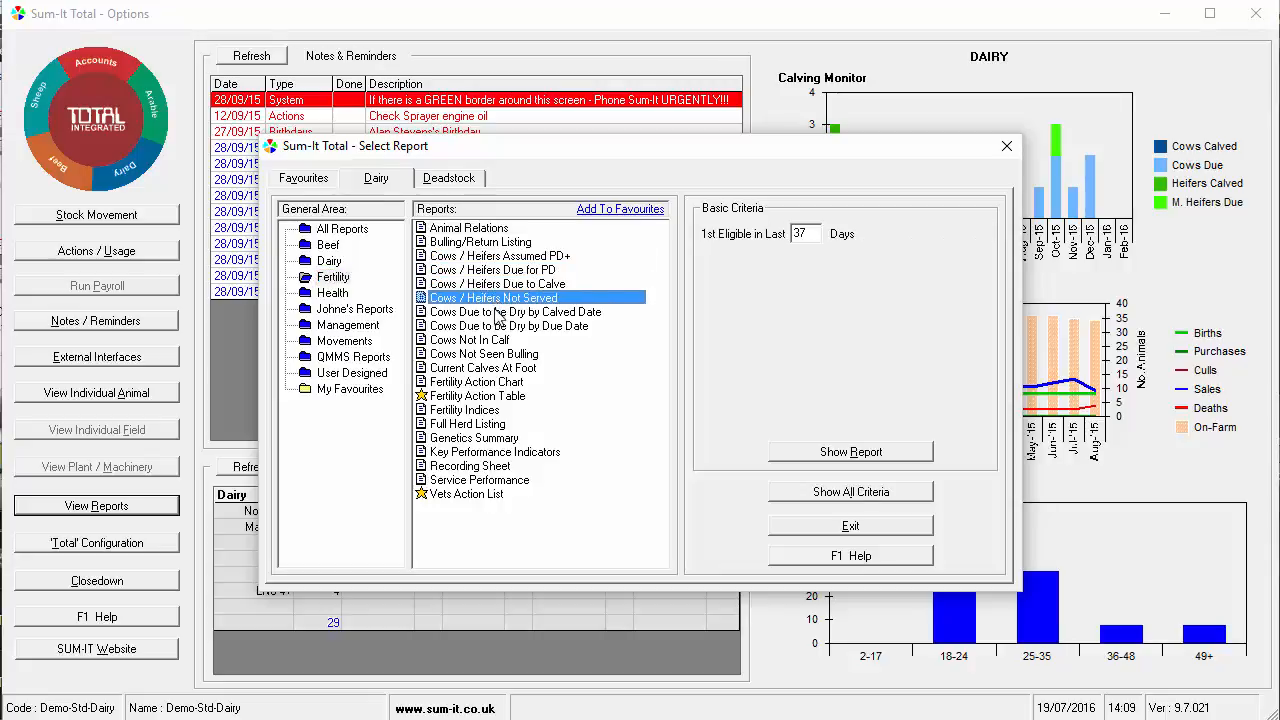
pyautogui.click(500, 313)
pyautogui.click(508, 329)
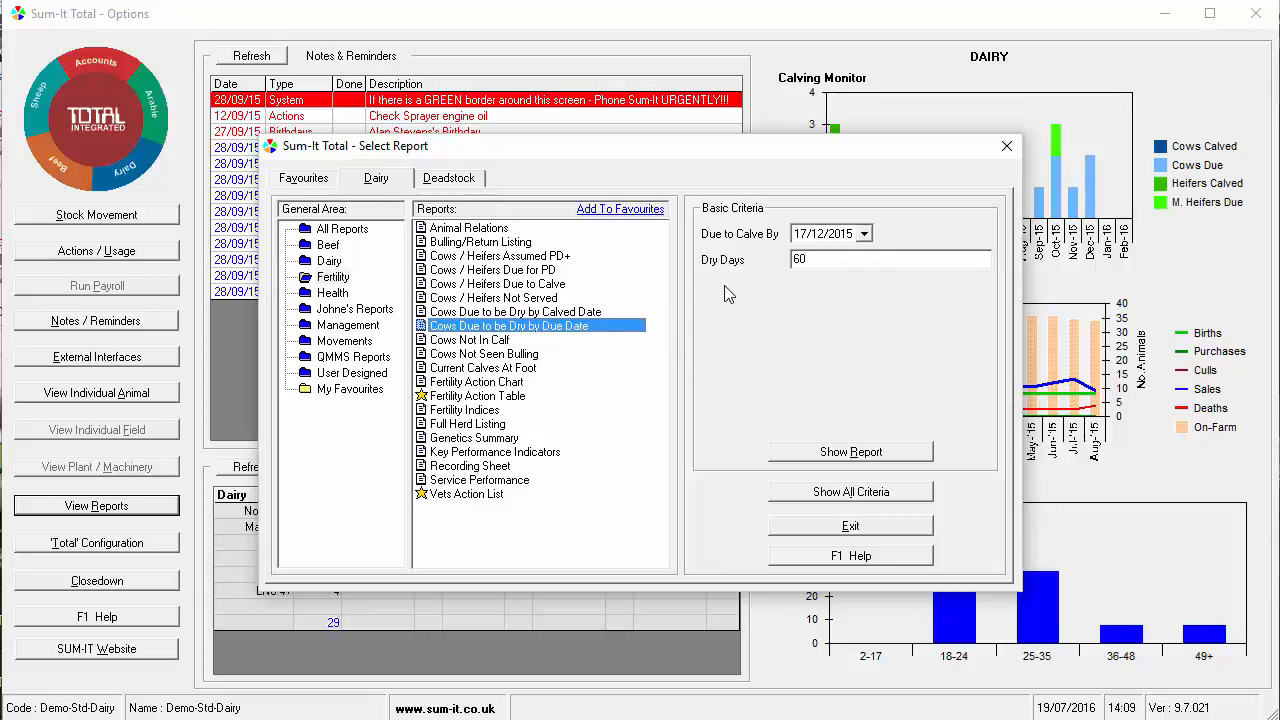
pyautogui.click(844, 259)
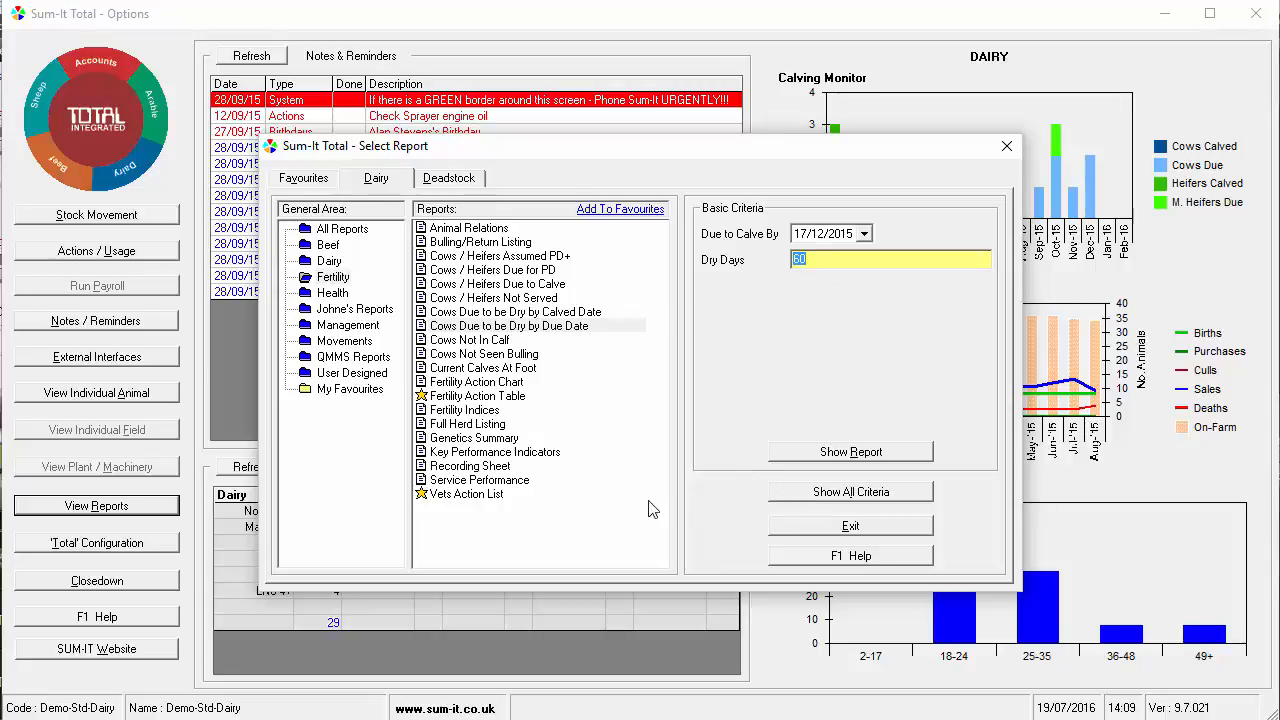
# Show the Vets Action List report, view its print preview, and return to the report selection.
pyautogui.doubleClick(556, 493)
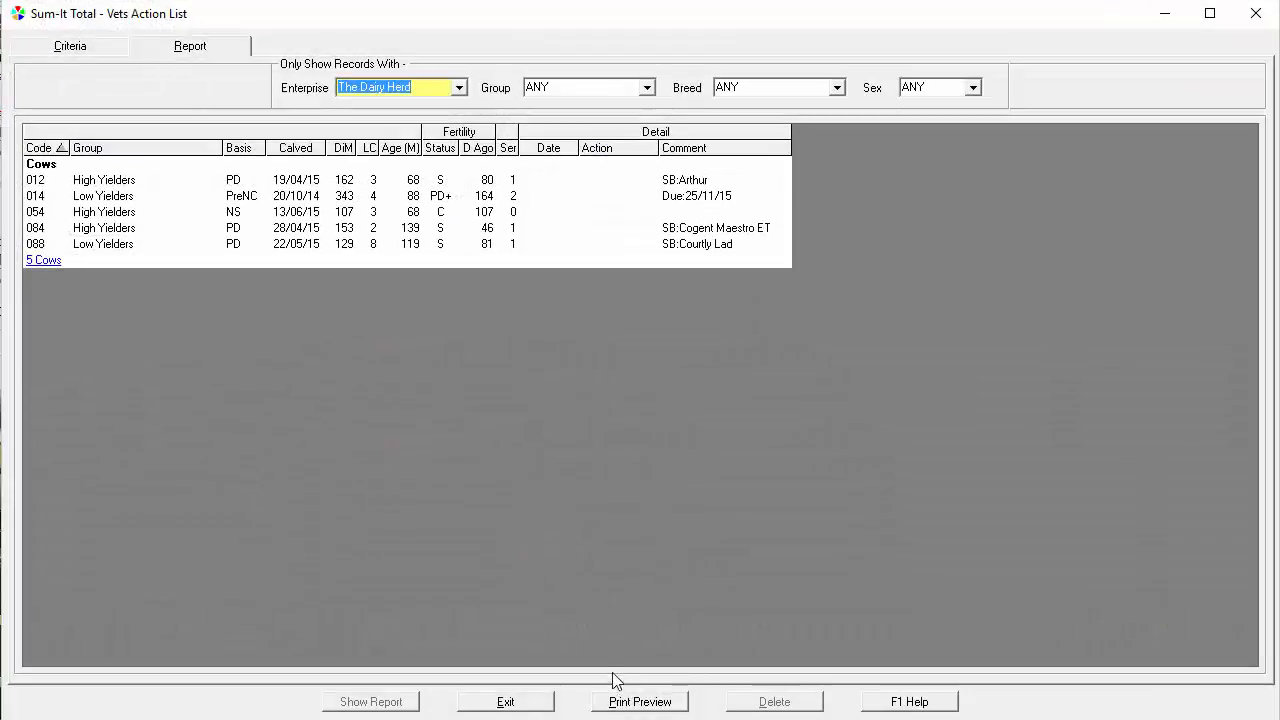
pyautogui.click(620, 702)
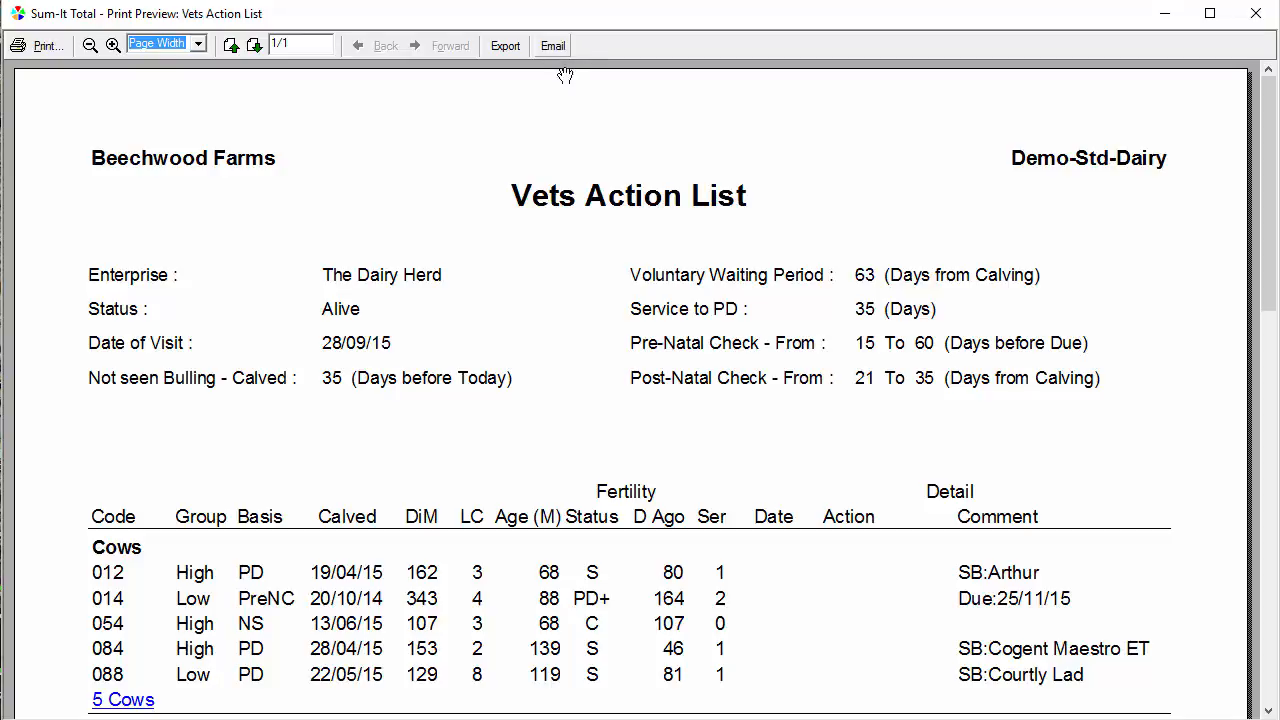
pyautogui.click(1268, 22)
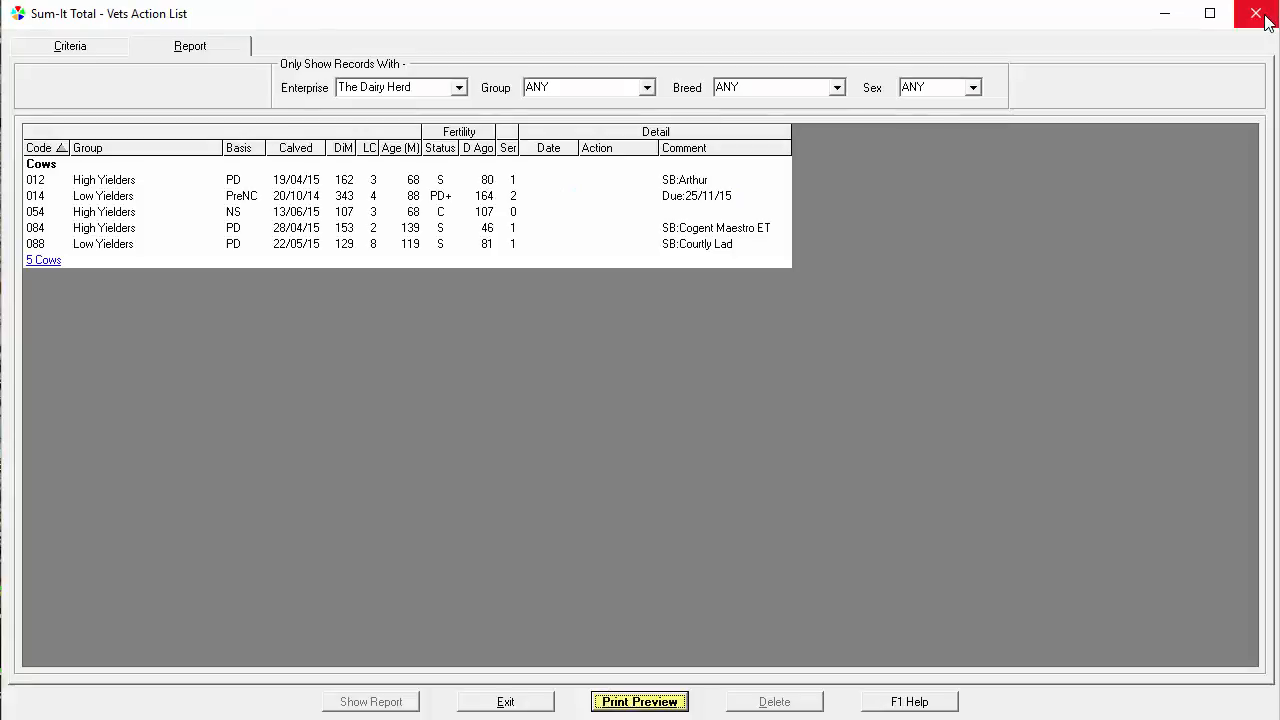
pyautogui.click(1268, 22)
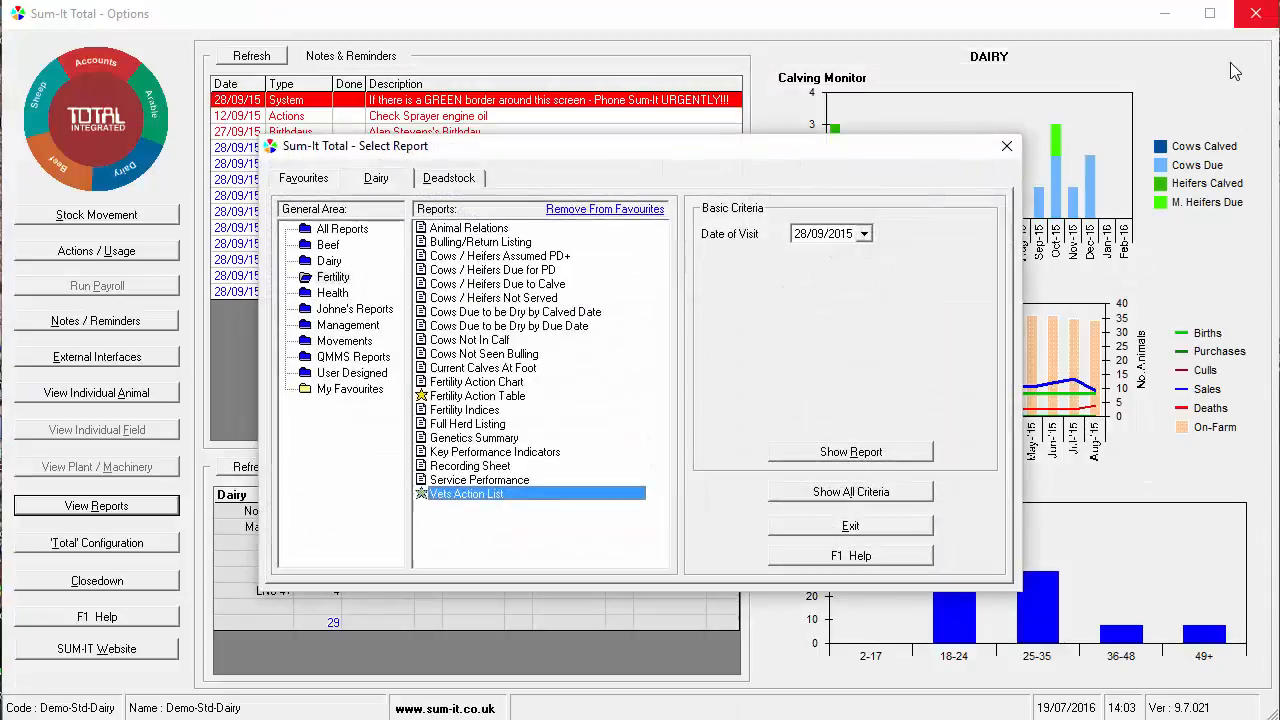
# Show the Service Performance report, go through each bull's statistics, and view the PD+ Analysis chart.
pyautogui.doubleClick(531, 479)
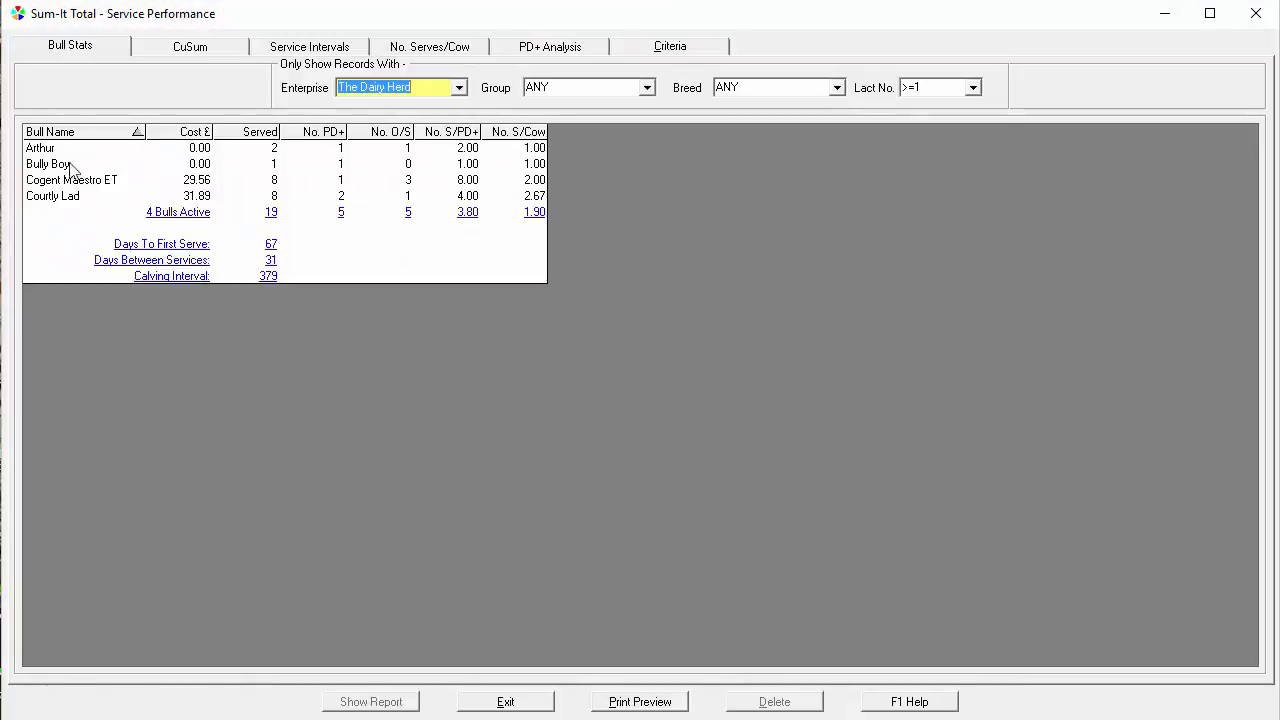
pyautogui.click(61, 148)
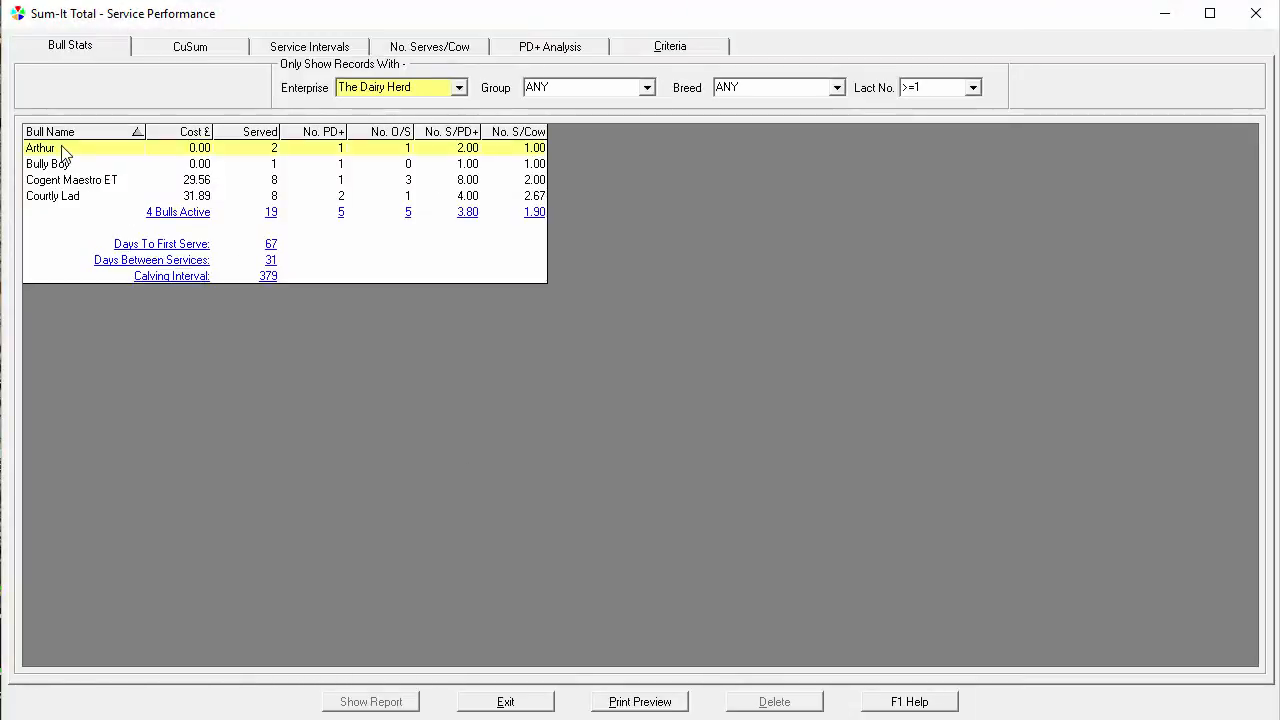
pyautogui.click(66, 163)
pyautogui.click(64, 183)
pyautogui.click(62, 196)
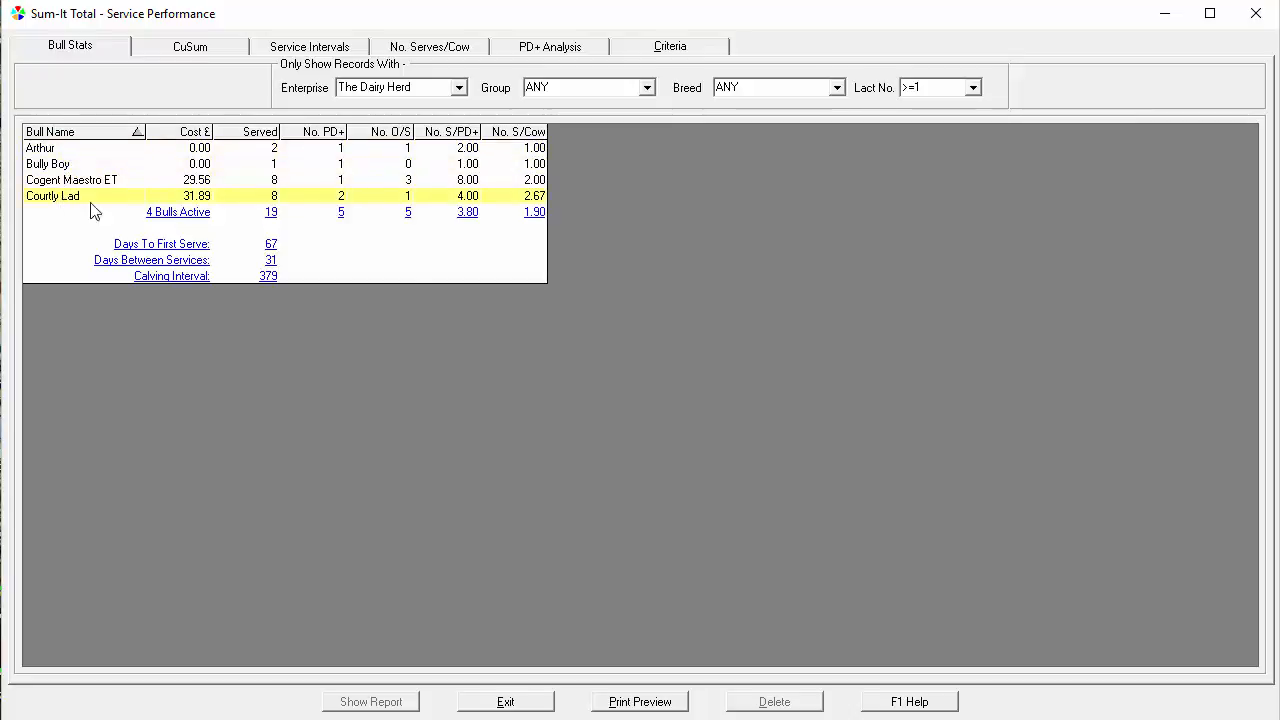
pyautogui.click(497, 47)
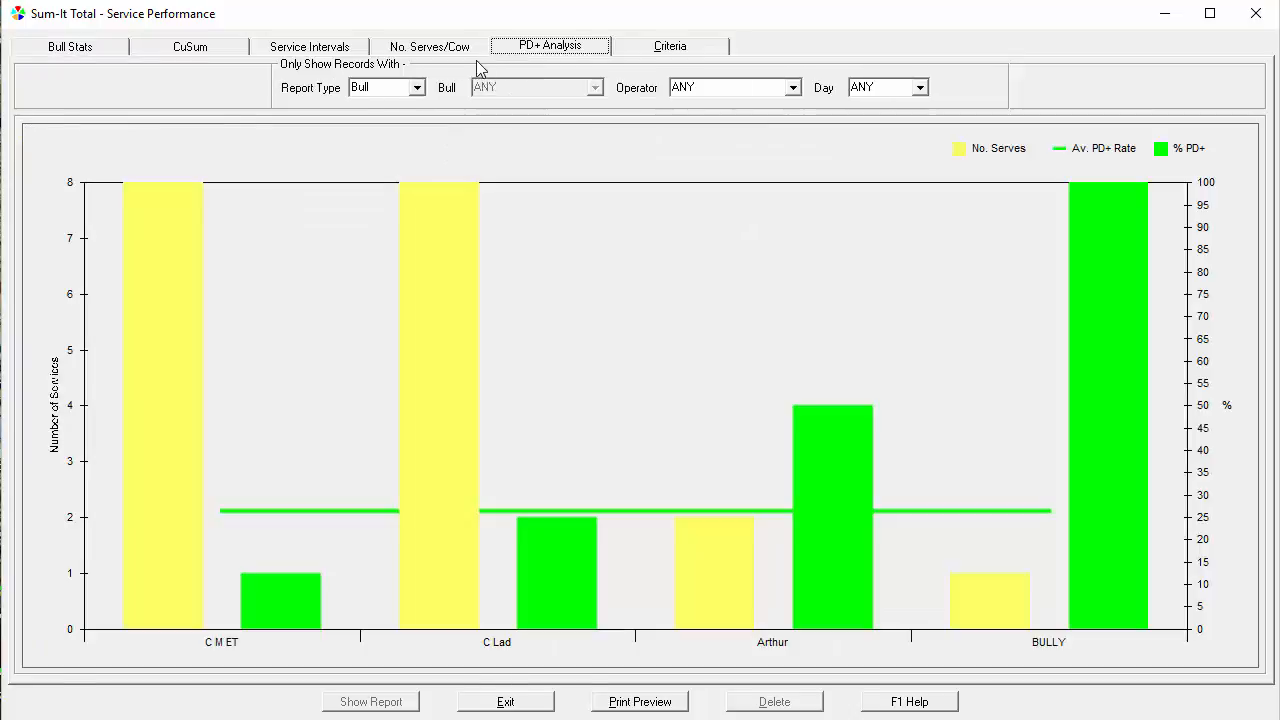
pyautogui.click(45, 125)
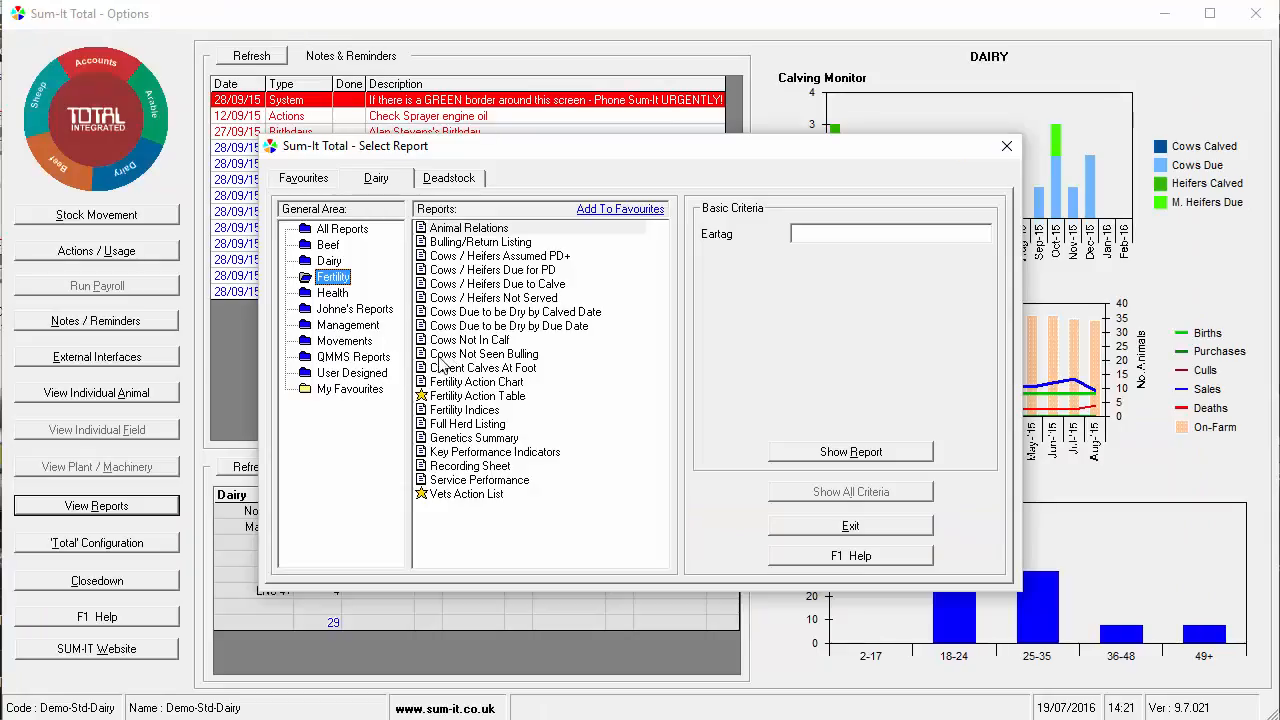
# Show the Herd Health Analysis report for the Mastitis event from the Health area and view its incidence plot and monthly analysis.
pyautogui.click(333, 293)
pyautogui.click(470, 242)
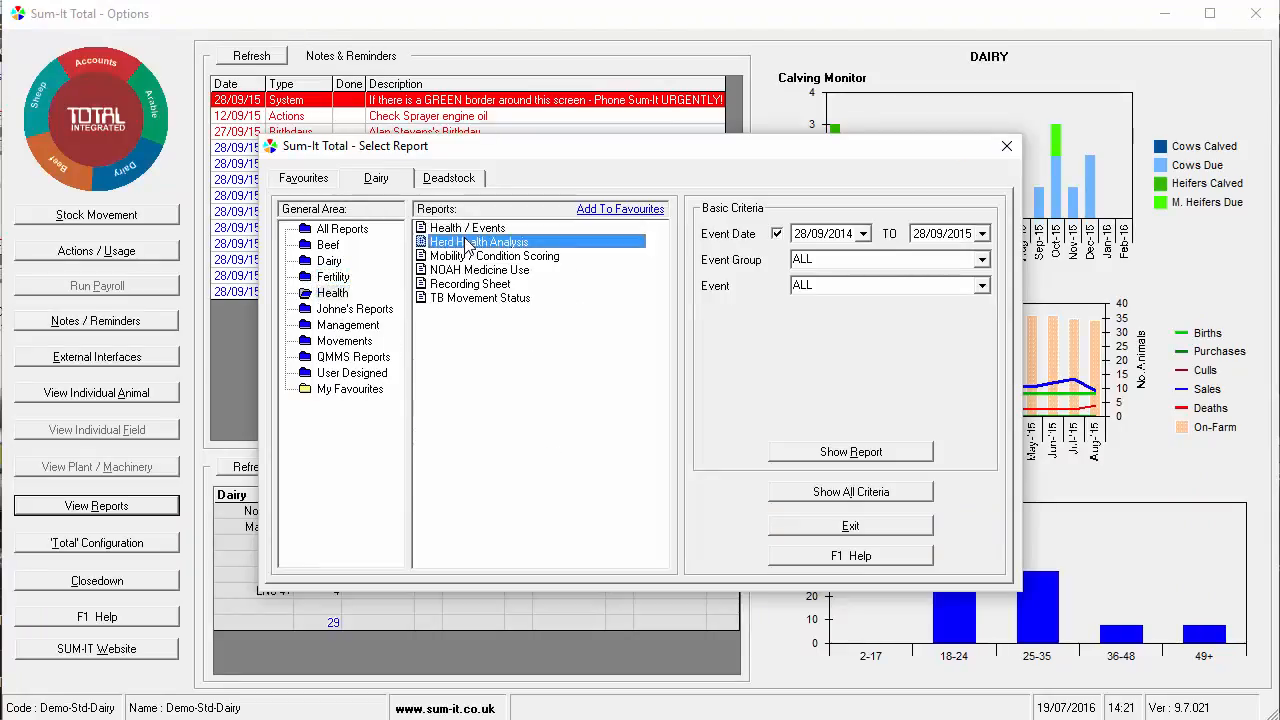
pyautogui.click(846, 234)
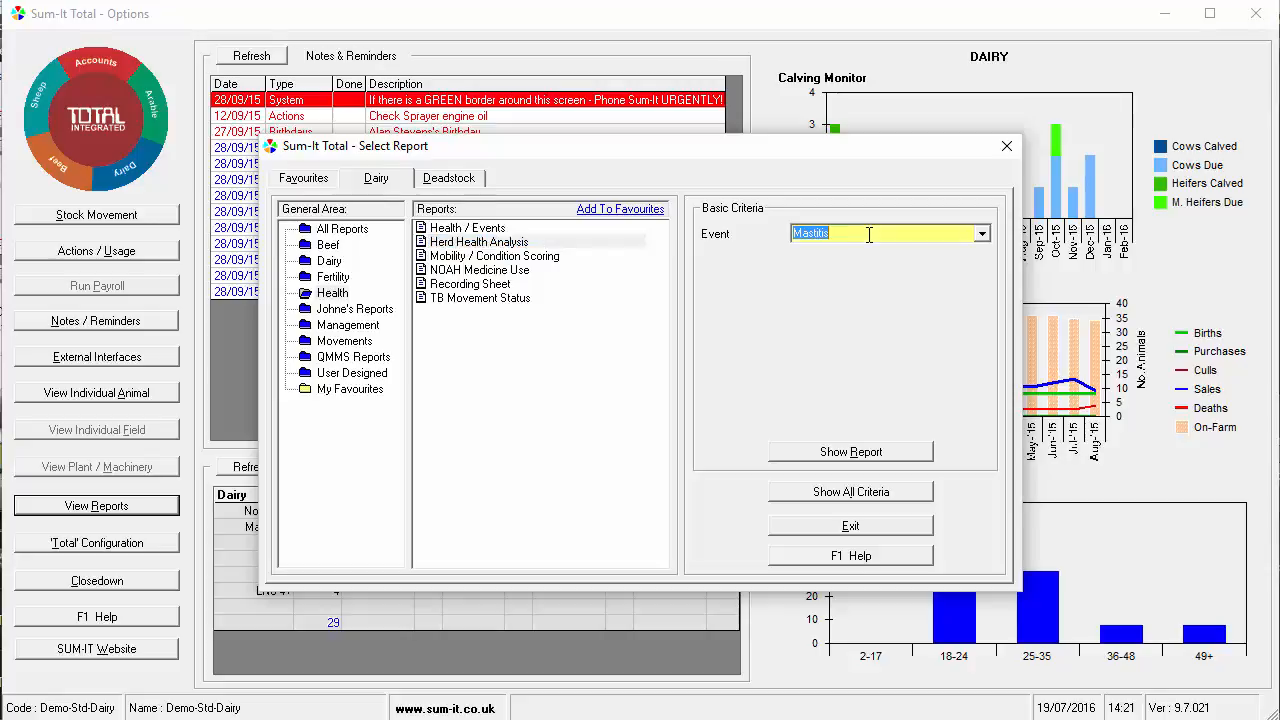
pyautogui.click(826, 452)
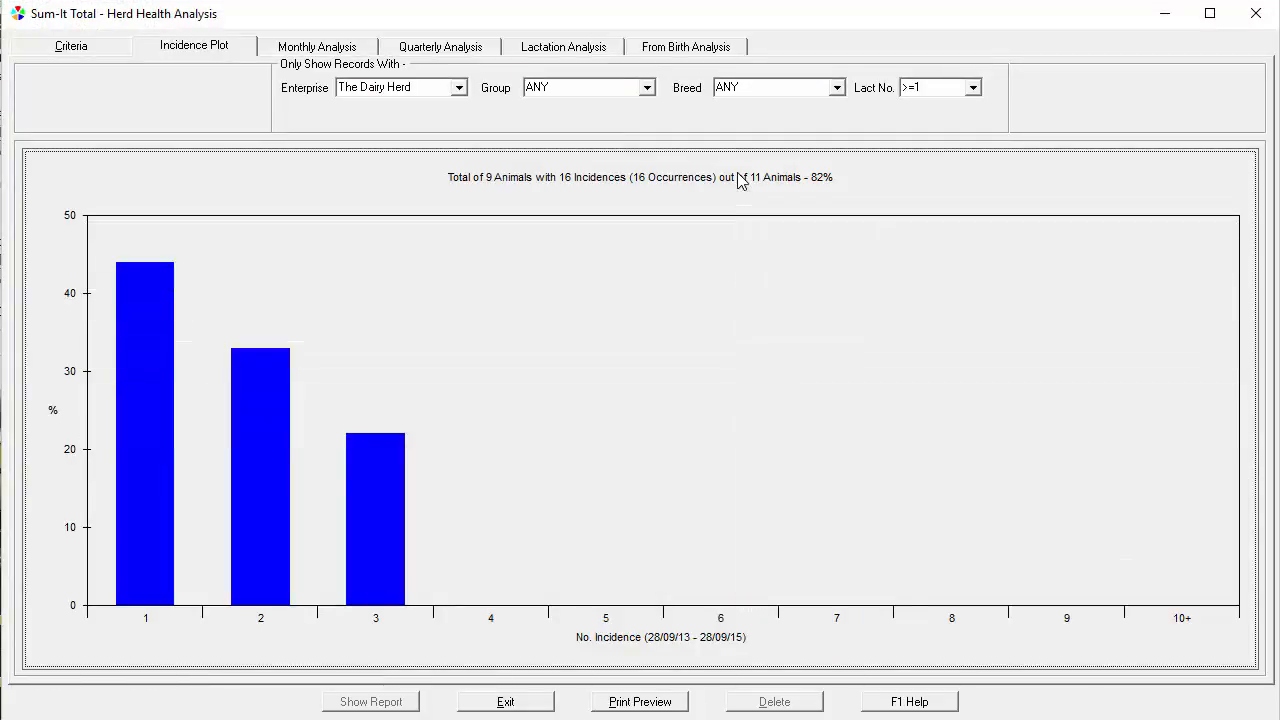
pyautogui.click(286, 52)
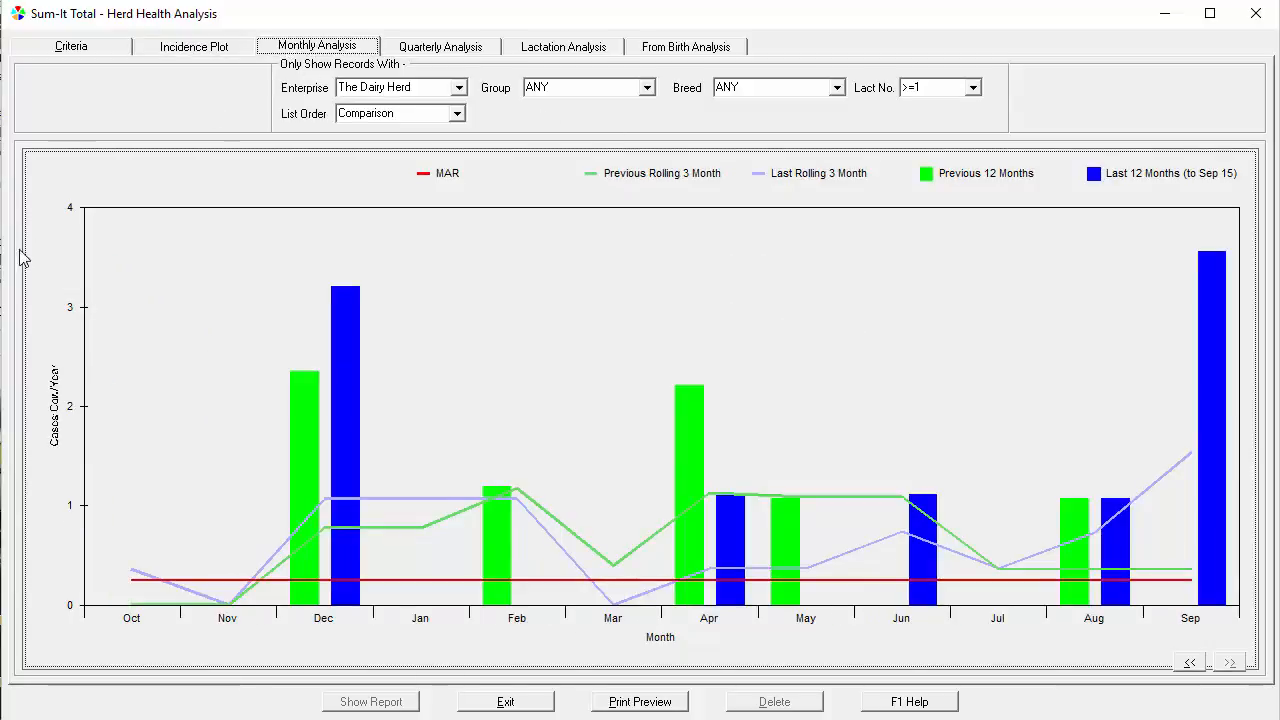
pyautogui.click(295, 665)
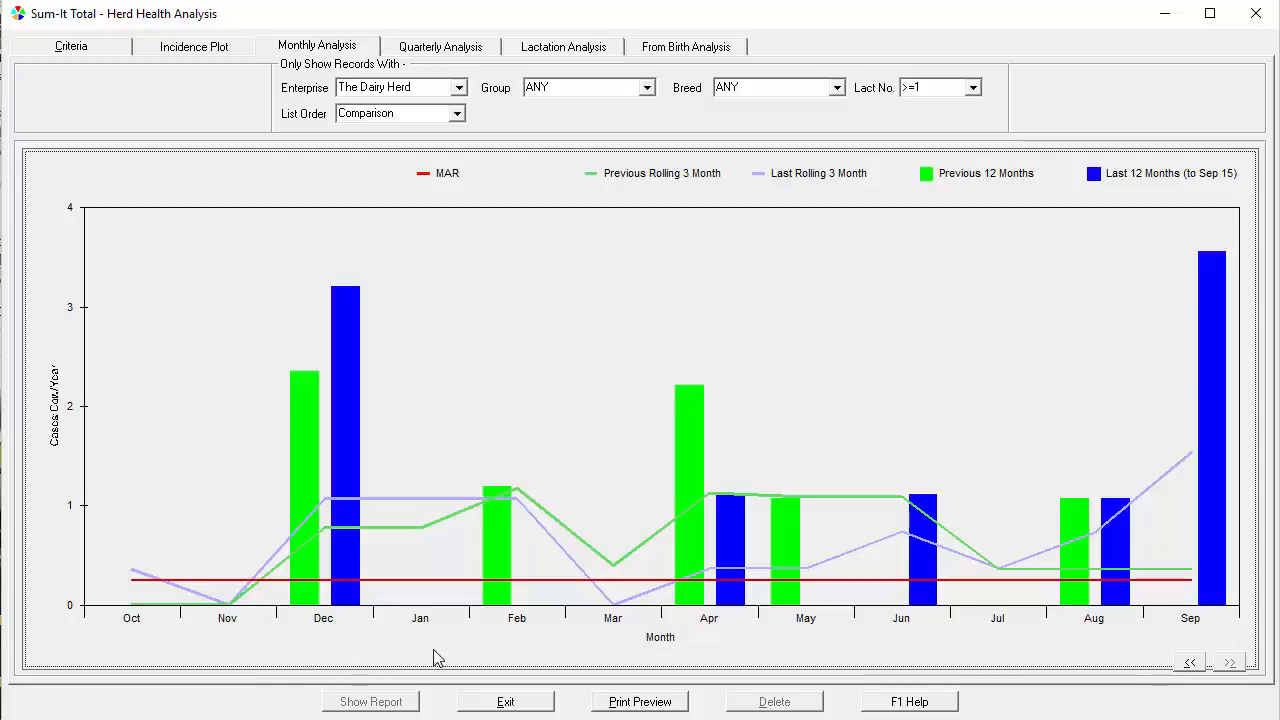